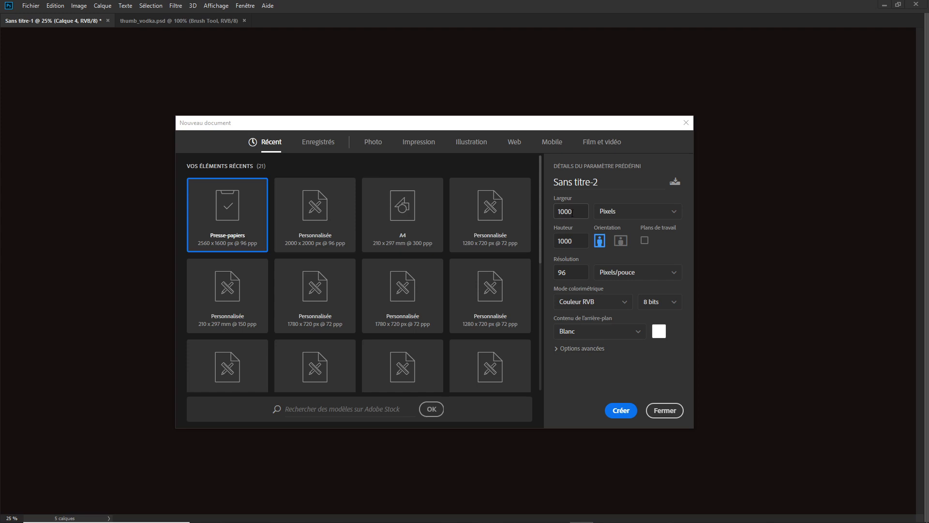
Step: Create a new 1000 × 1000 px document at 96 pixels per inch
double_click(574, 275)
left_click(624, 412)
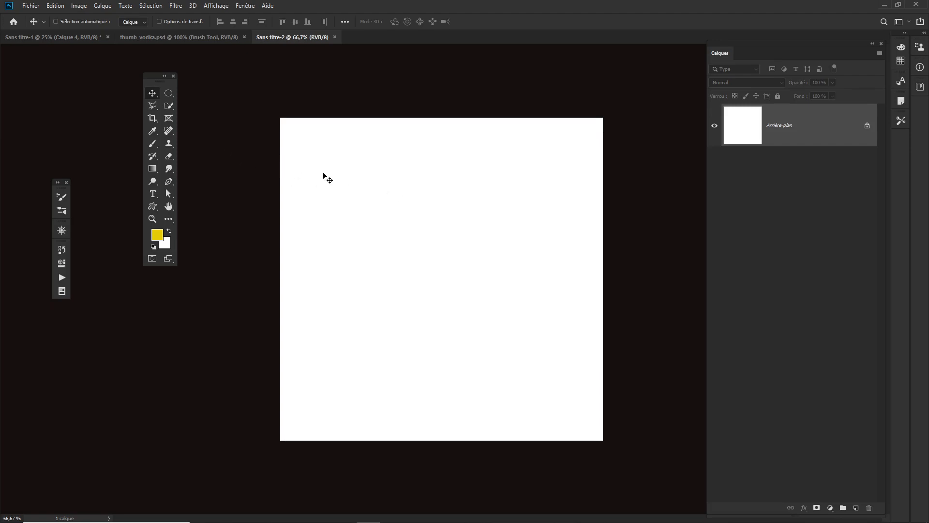
Step: Select the Brush tool, enlarge the brush, and add a new empty layer
key("b")
mouse_move(464, 238)
left_mouse_down()
mouse_move(359, 260)
mouse_move(411, 248)
mouse_move(370, 251)
left_mouse_up()
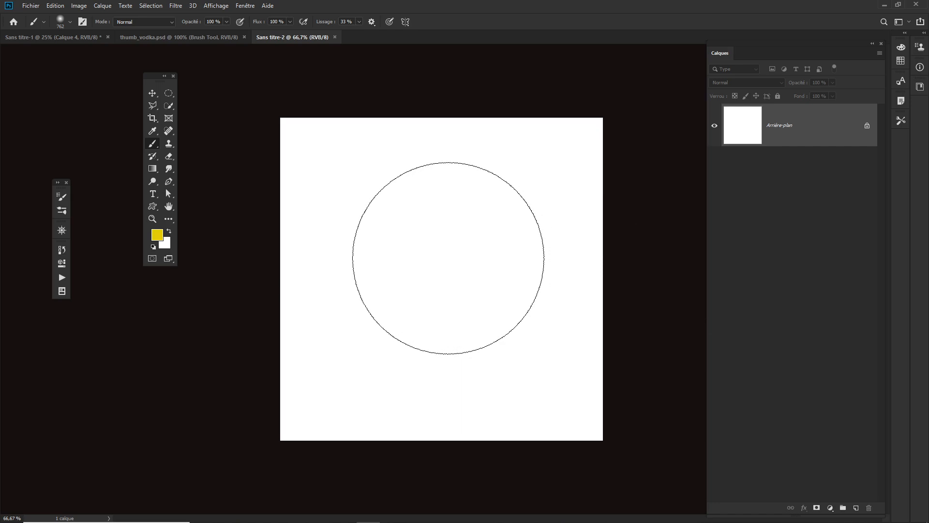
mouse_move(447, 260)
left_mouse_down()
mouse_move(353, 273)
mouse_move(422, 271)
mouse_move(402, 268)
mouse_move(381, 459)
left_mouse_up()
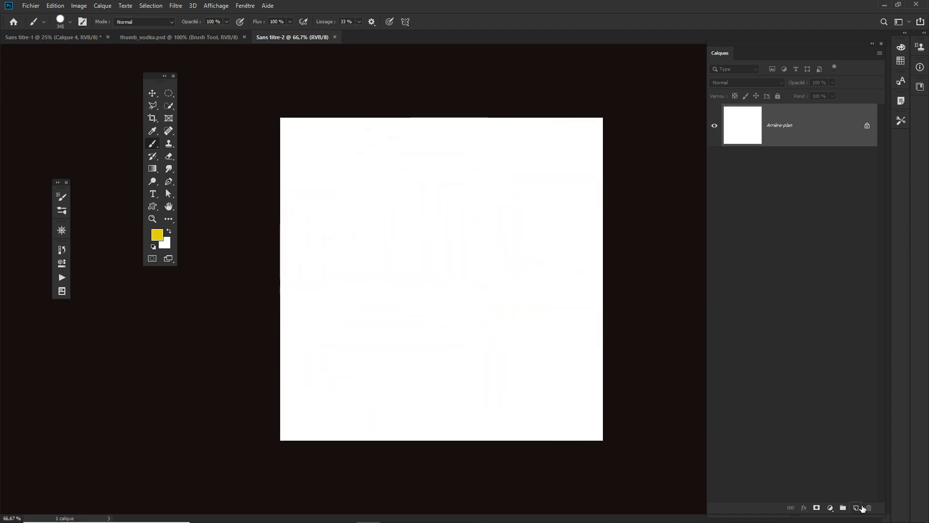
left_click(857, 507)
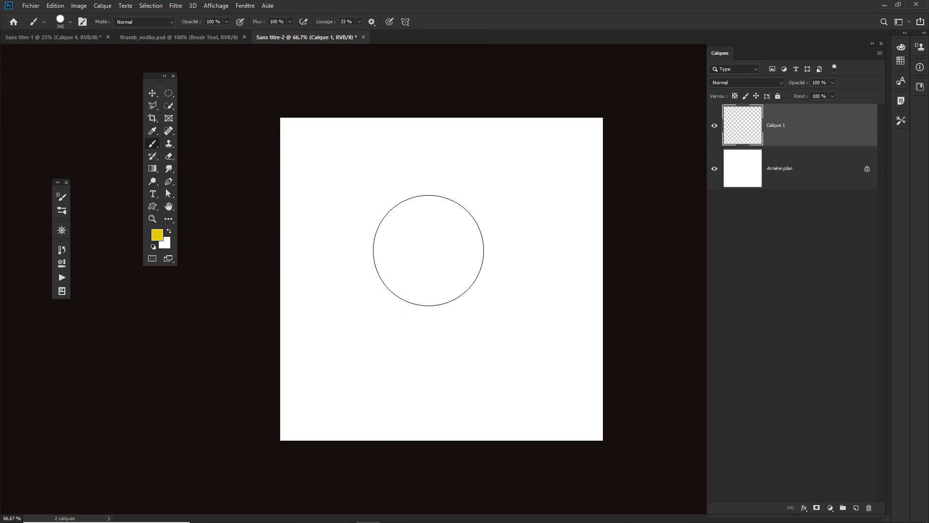
Step: Resize the hard round brush interactively, then set its size to 20 px
key("alt")
right_click(430, 251, "alt")
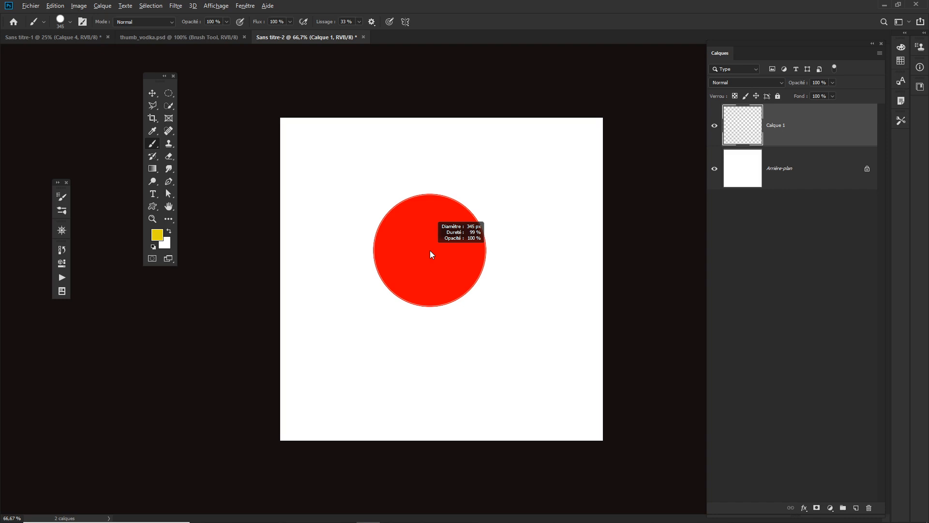
mouse_move(431, 251)
left_mouse_down()
mouse_move(525, 247)
mouse_move(411, 251)
mouse_move(424, 256)
left_mouse_up()
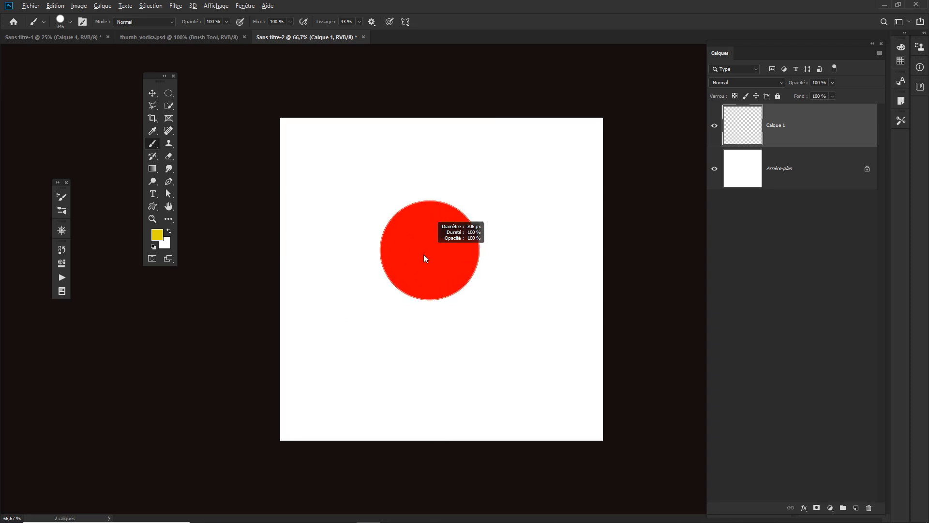
mouse_move(425, 304)
left_mouse_down()
mouse_move(421, 383)
mouse_move(412, 125)
mouse_move(397, 148)
mouse_move(446, 313)
mouse_move(452, 455)
left_mouse_up()
mouse_move(429, 228)
left_mouse_down()
mouse_move(429, 249)
mouse_move(401, 251)
left_mouse_up()
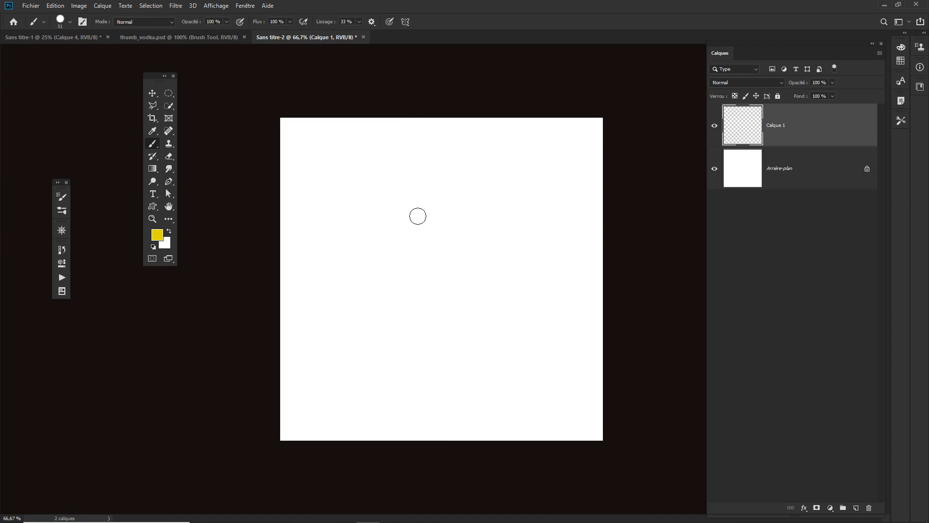
right_click(418, 216)
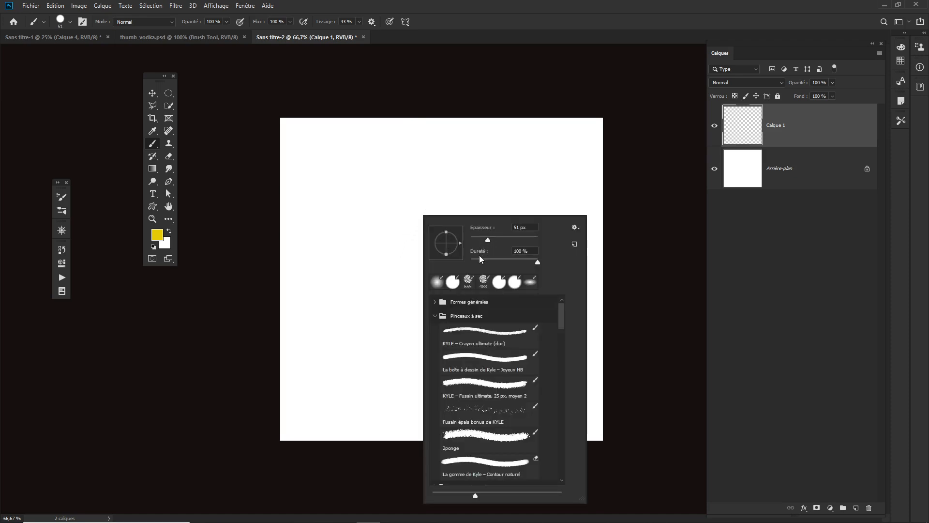
left_click(531, 227)
Step: Reset colors to black and white and draw straight vertical and horizontal lines dividing the canvas into four quadrants
left_click(153, 248)
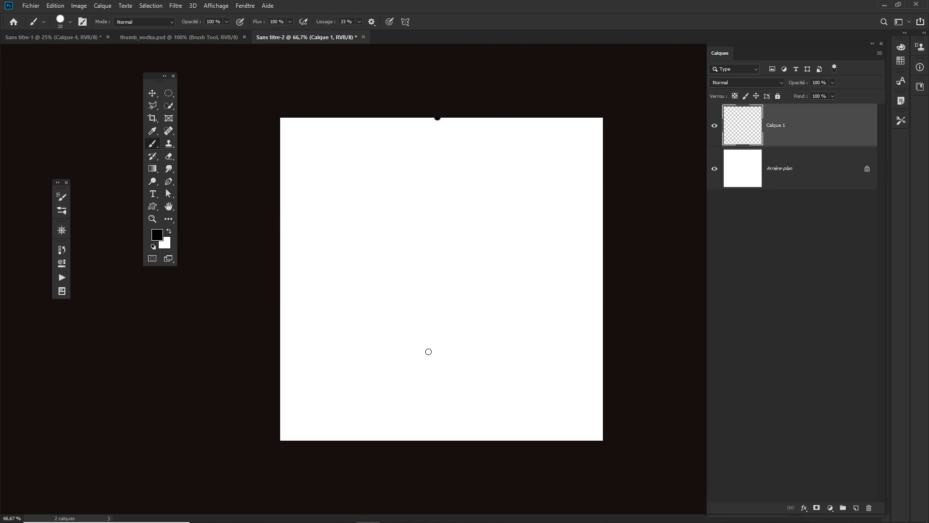
left_click(438, 440, "shift")
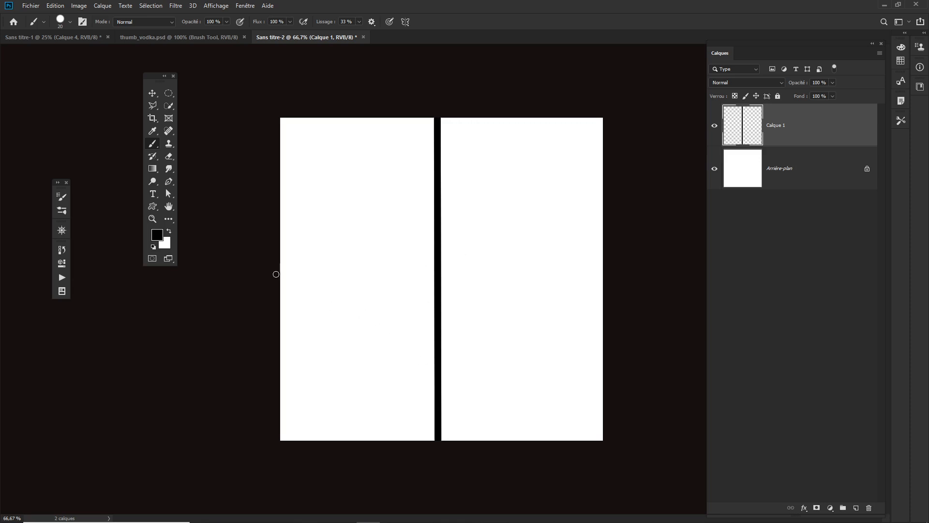
left_click(608, 278, "shift")
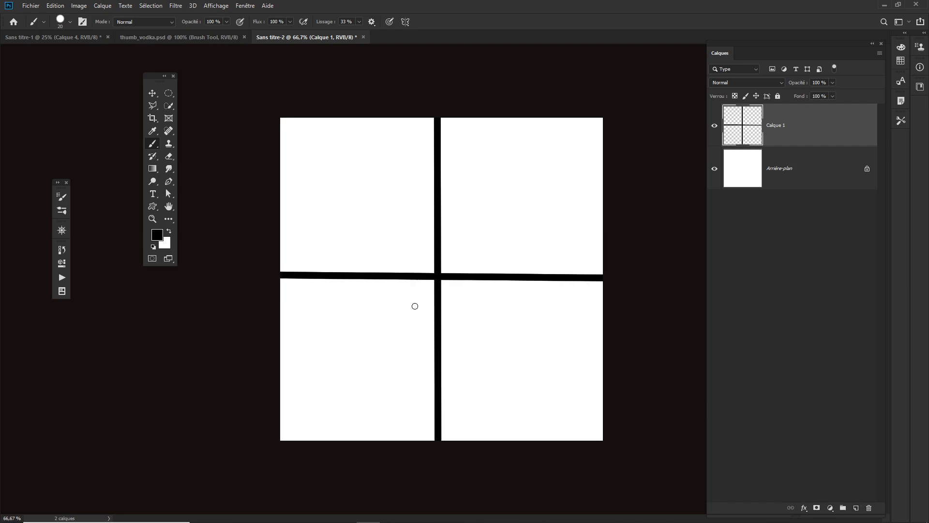
Step: Resize the brush to about 83 px and paint a hard black dot in the lower-left quadrant
mouse_move(401, 323)
left_mouse_down()
mouse_move(438, 320)
mouse_move(438, 328)
left_mouse_up()
left_click_drag(439, 277, 441, 281)
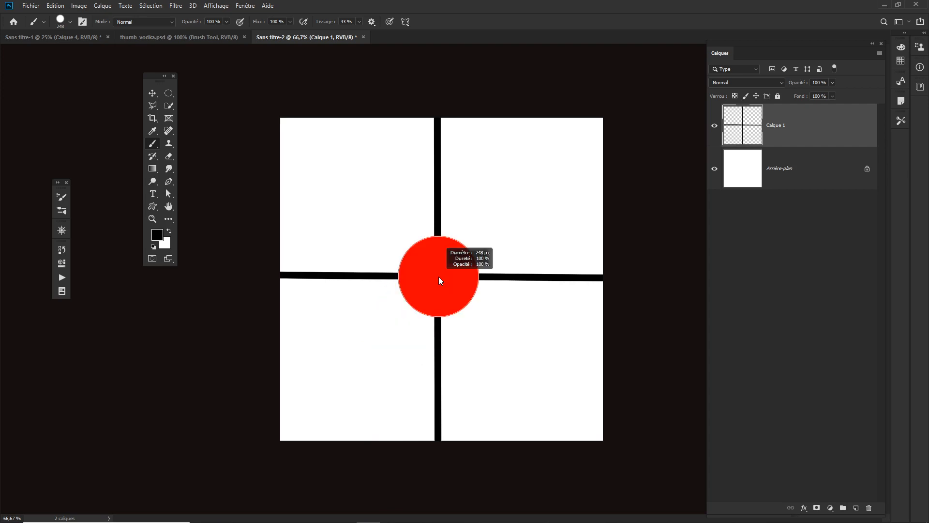
mouse_move(439, 277)
left_mouse_down()
mouse_move(410, 279)
mouse_move(413, 421)
left_mouse_up()
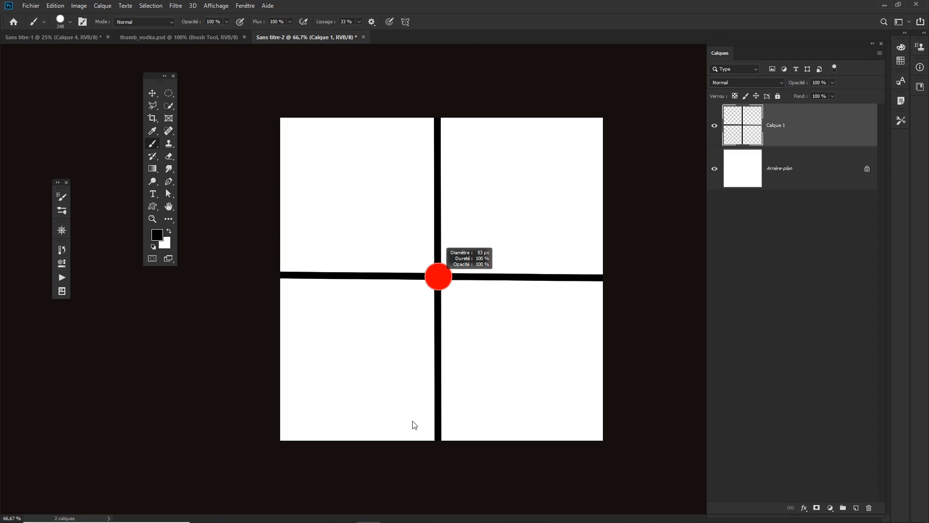
left_click_drag(414, 425, 415, 425)
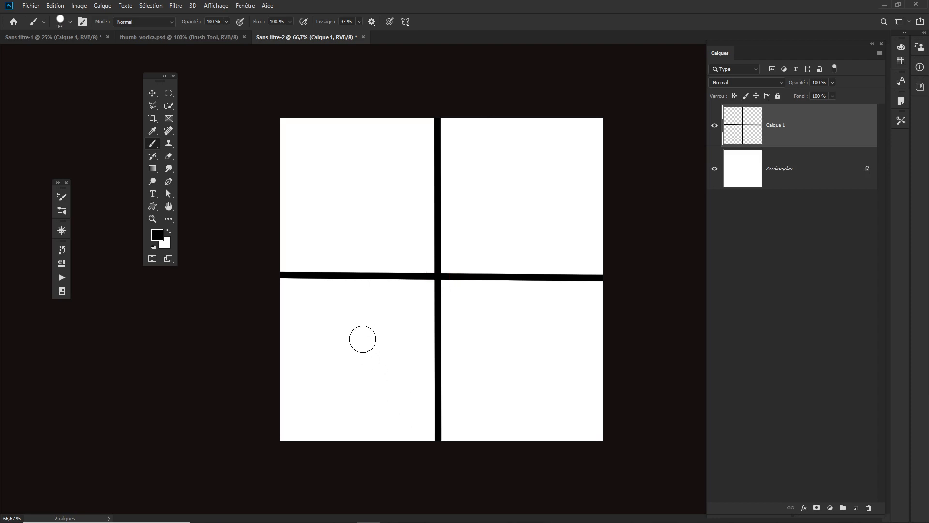
left_click(358, 337)
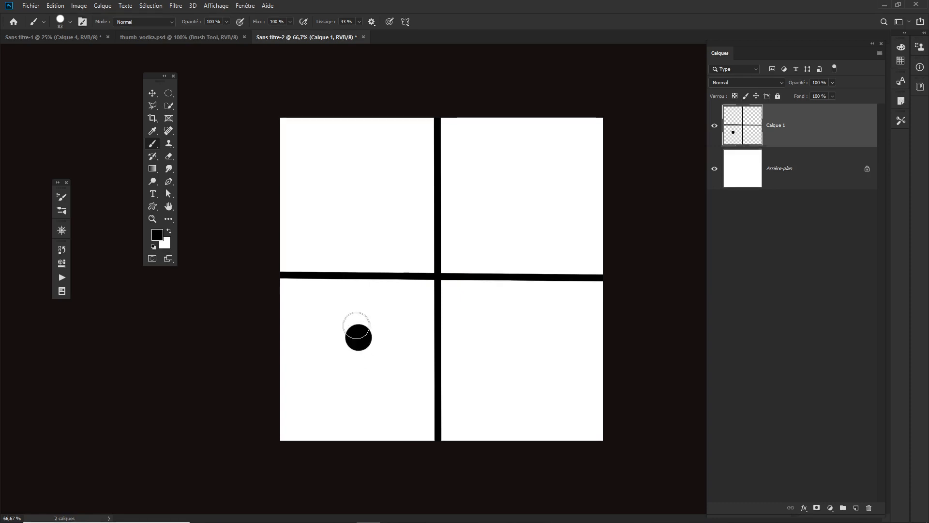
Step: Lower the brush hardness and paint a small soft dot upper-left and a large soft spot about 332 px upper-right
left_click_drag(360, 296, 357, 50)
left_click(359, 194)
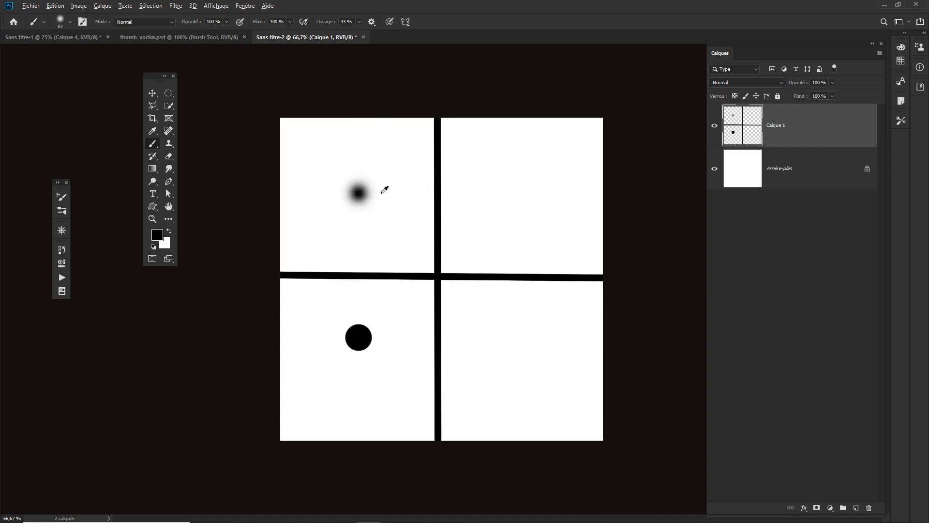
left_click_drag(381, 193, 421, 193)
left_click(526, 193)
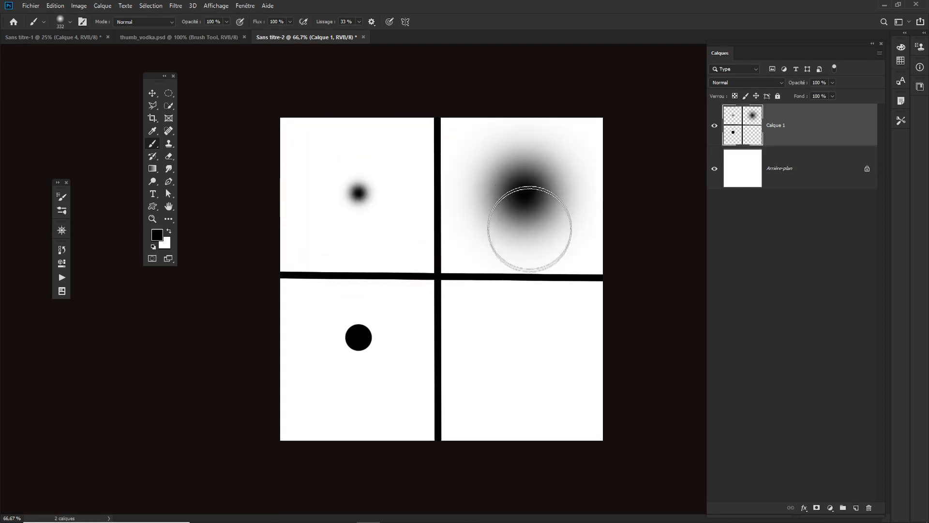
Step: Raise the hardness and paint a large hard circle about 344 px in the lower-right quadrant
left_click_drag(538, 343, 540, 522)
left_click(530, 351)
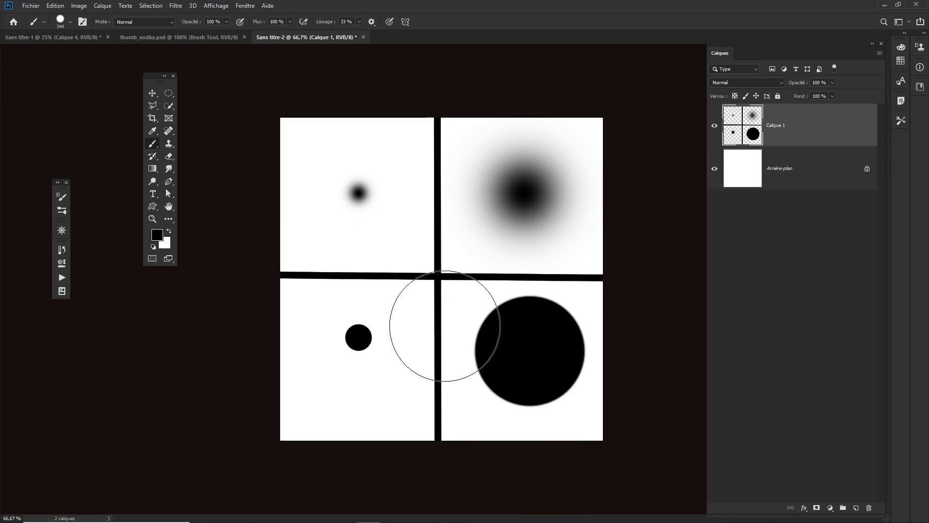
key("alt+Tab")
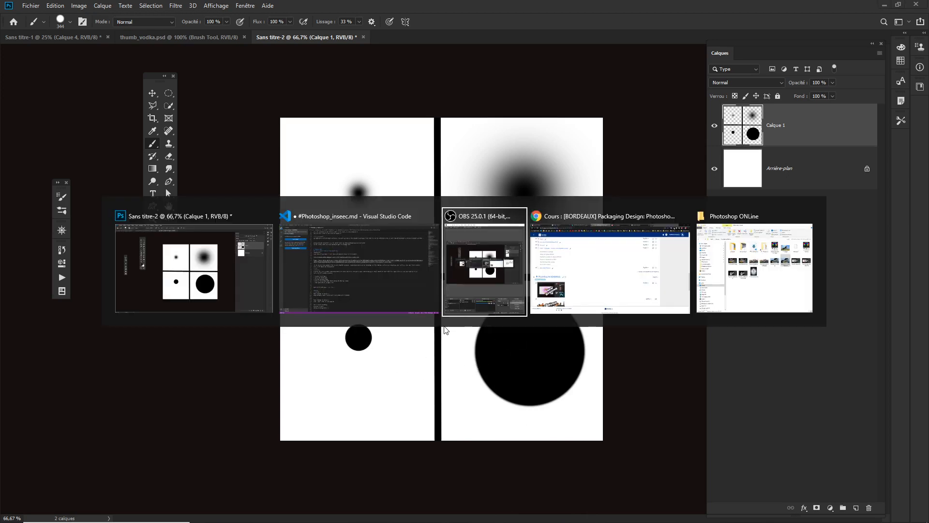
key("Escape")
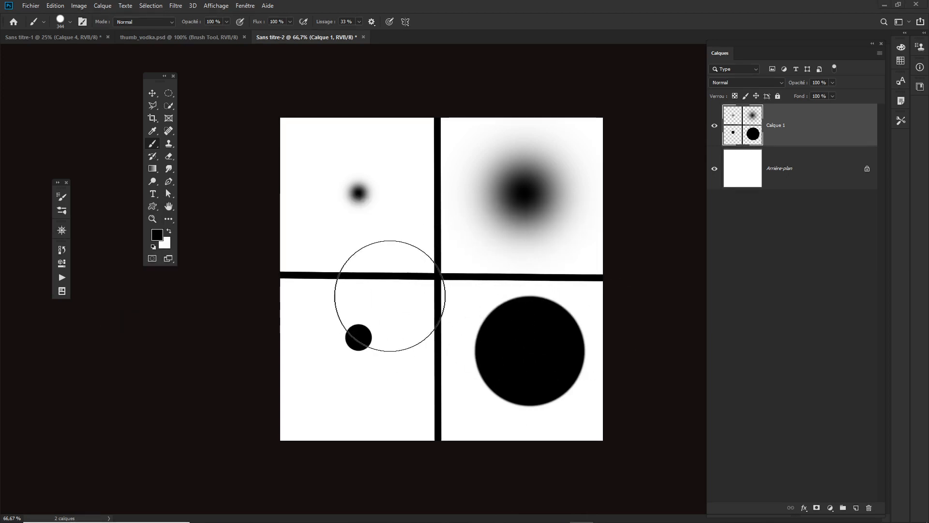
Step: Browse the brush preset folders and options, then open the Brush Settings panel
left_click(71, 22)
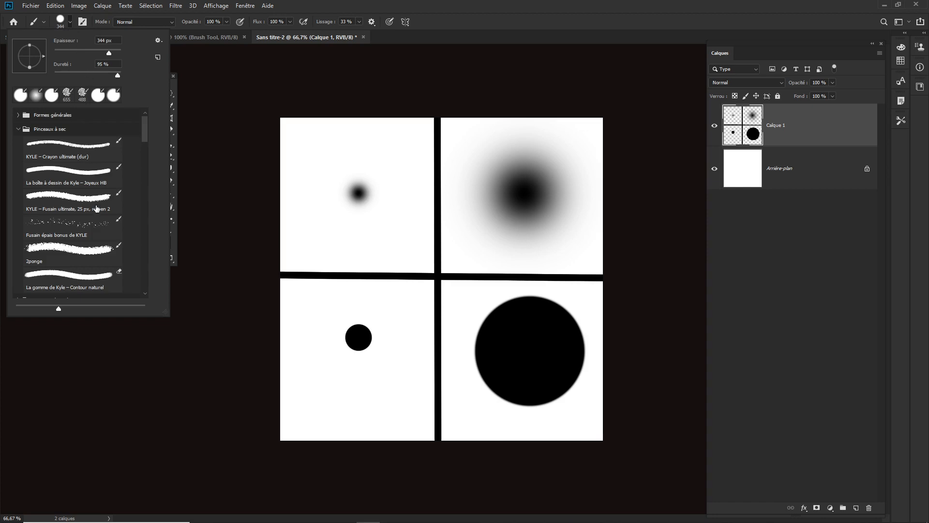
left_click(18, 129)
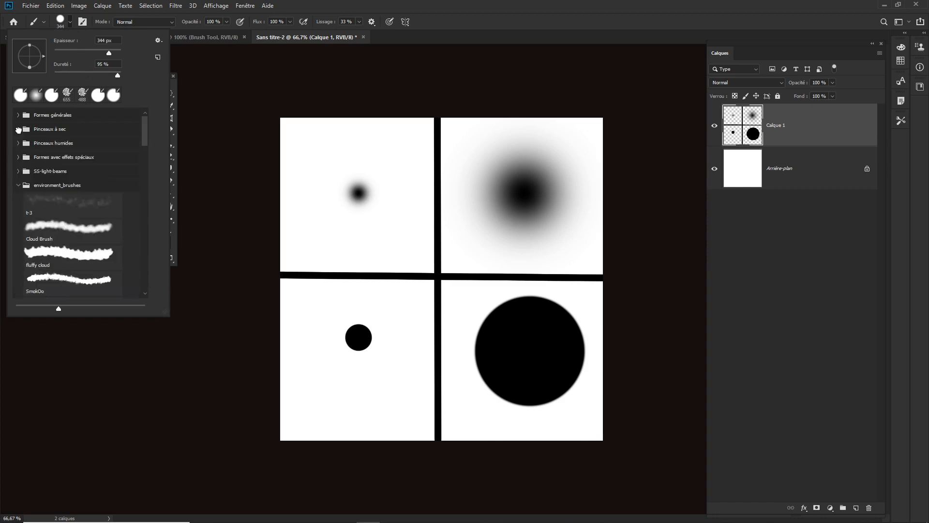
left_click(18, 186)
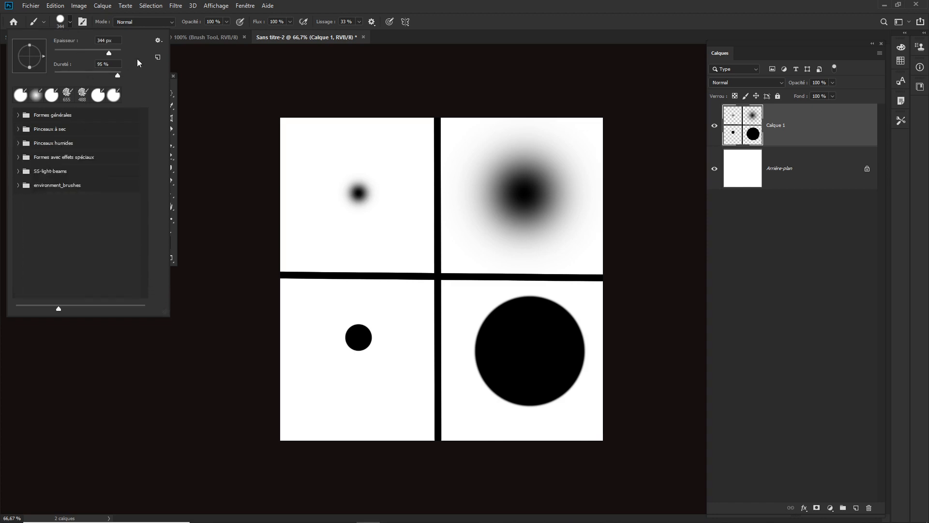
left_click(162, 42)
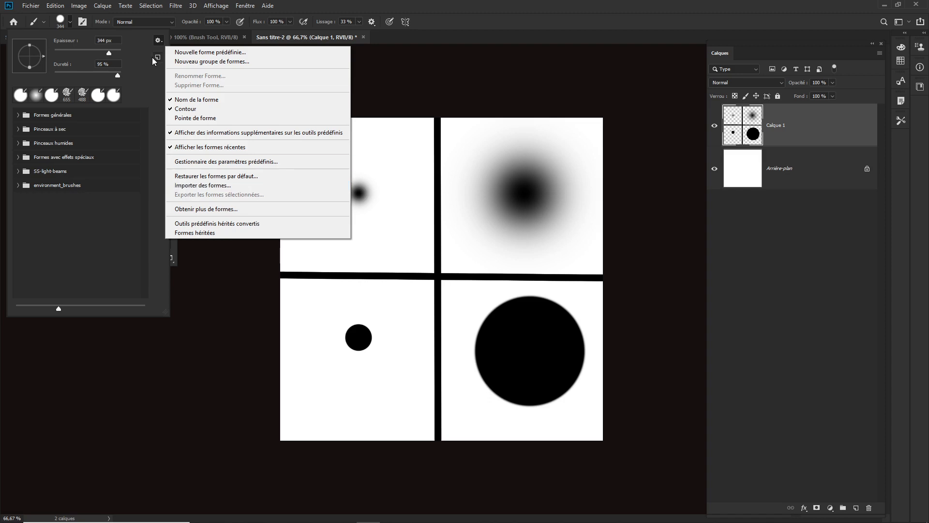
left_click(82, 23)
left_click(83, 23)
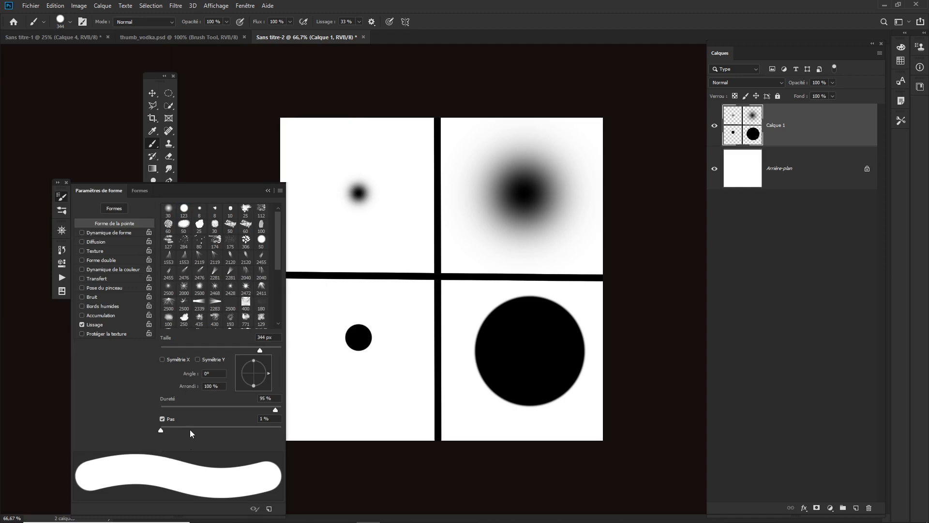
Step: Add a new layer above and fill it with the white background color
left_click(857, 507)
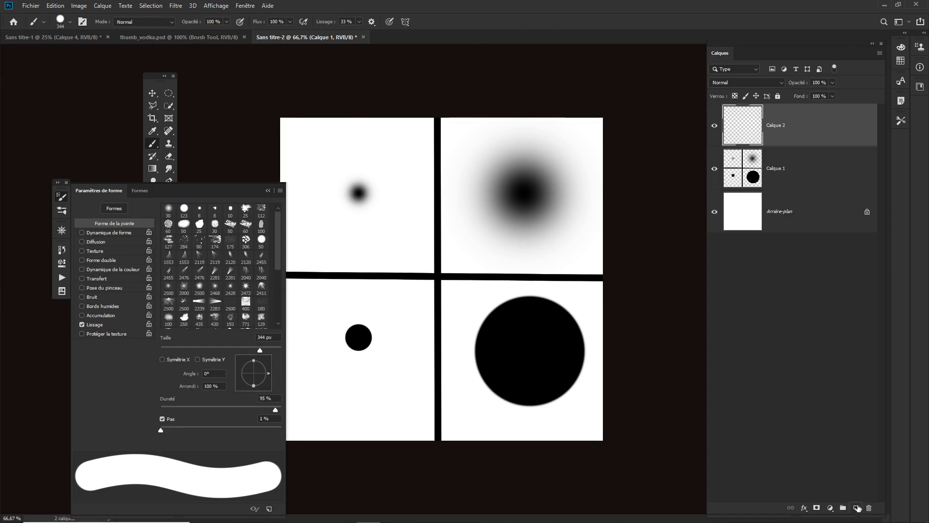
left_click(268, 191)
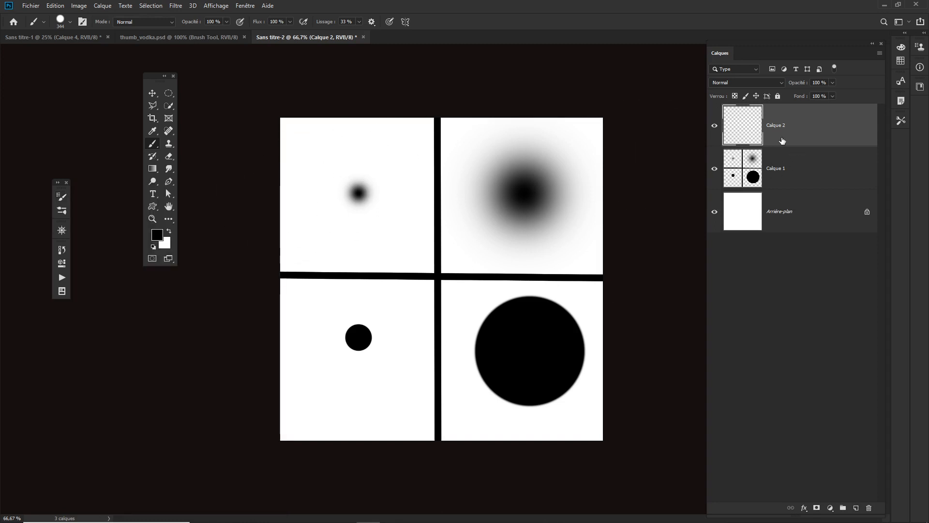
key("ctrl+BackSpace")
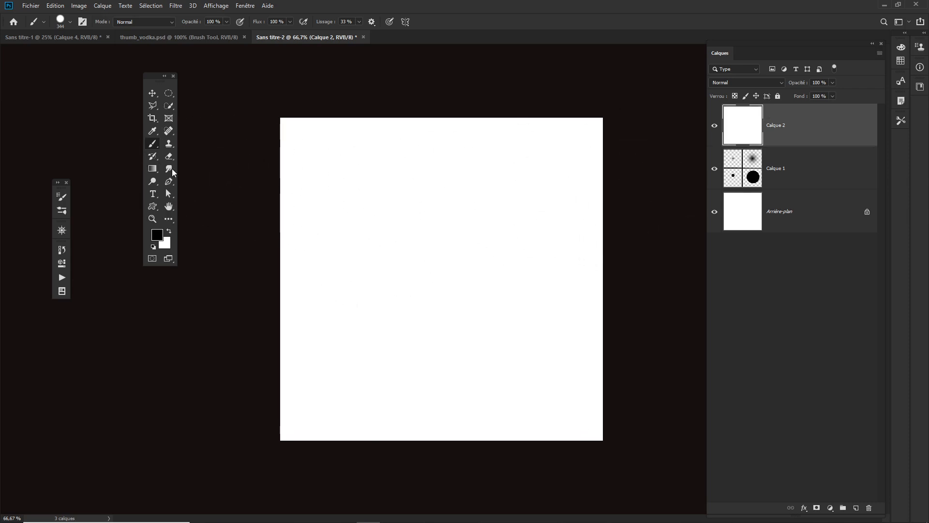
Step: Fill the new layer with black using the Paint Bucket tool
left_click(152, 169)
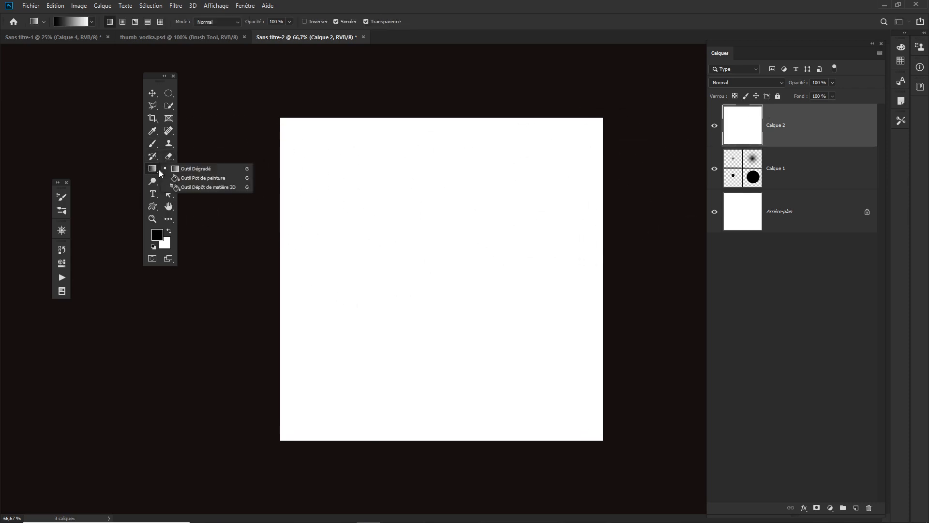
left_click(188, 178)
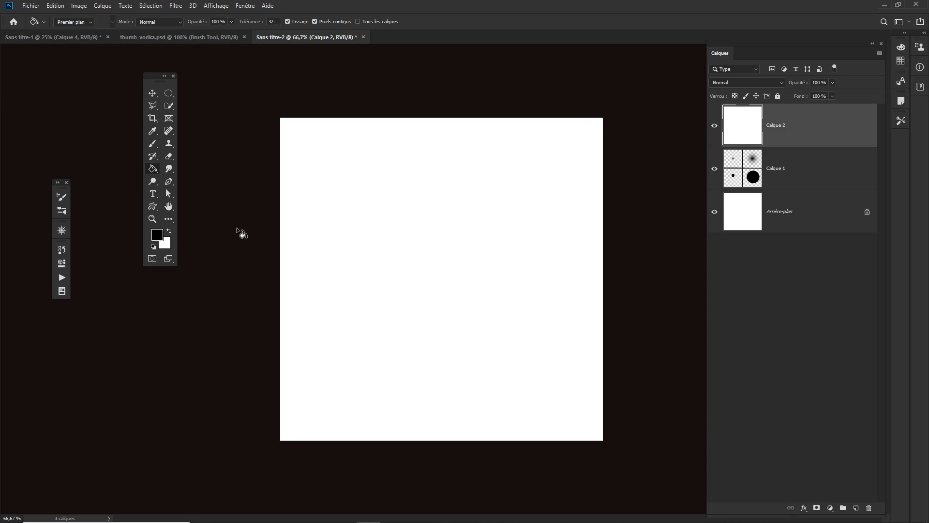
left_click(375, 219)
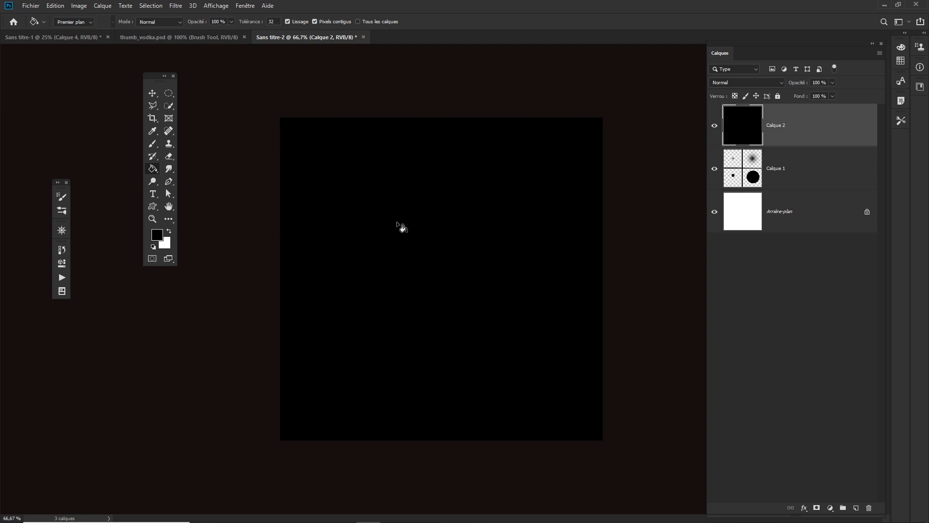
Step: Swap the foreground and background colors and refill the layer with white
left_click(169, 231)
left_click(424, 211)
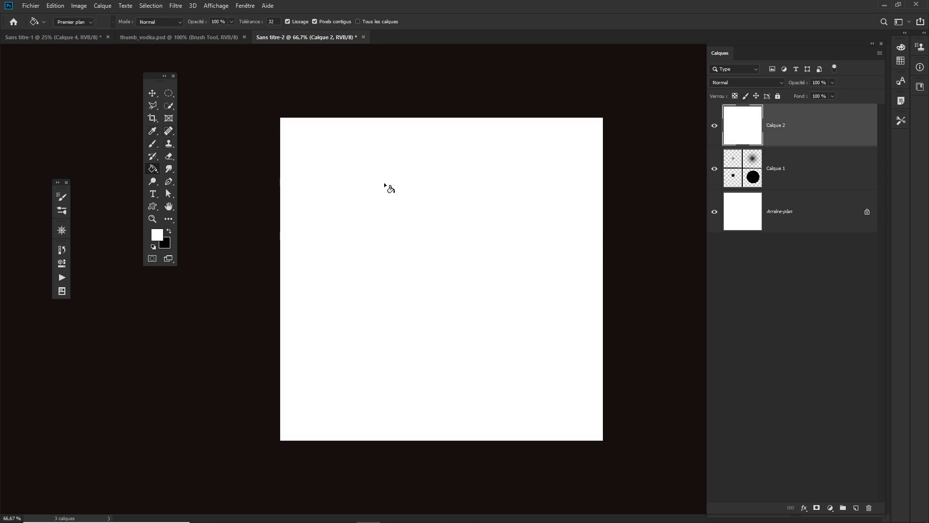
Step: Switch to the Brush tool, set the brush spacing to 93 % and the size to about 92 px
key("b")
left_click(82, 21)
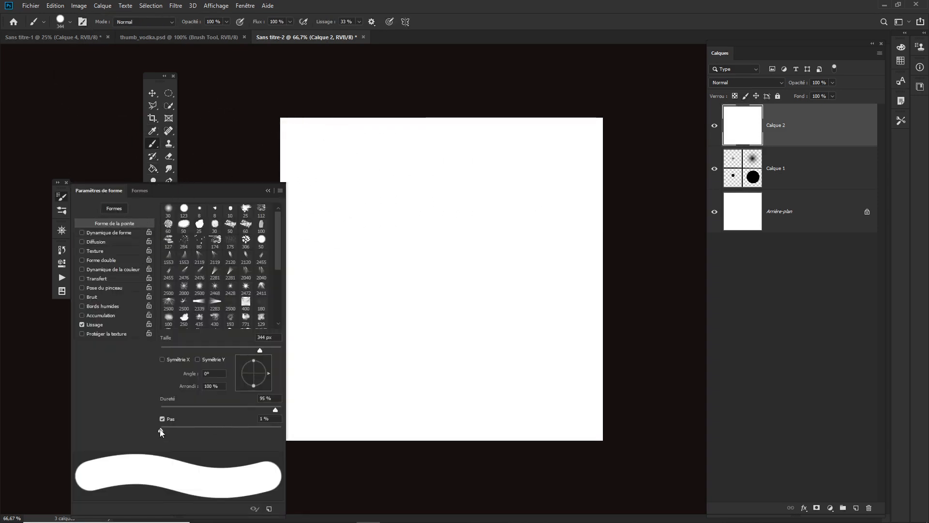
left_click_drag(161, 430, 216, 430)
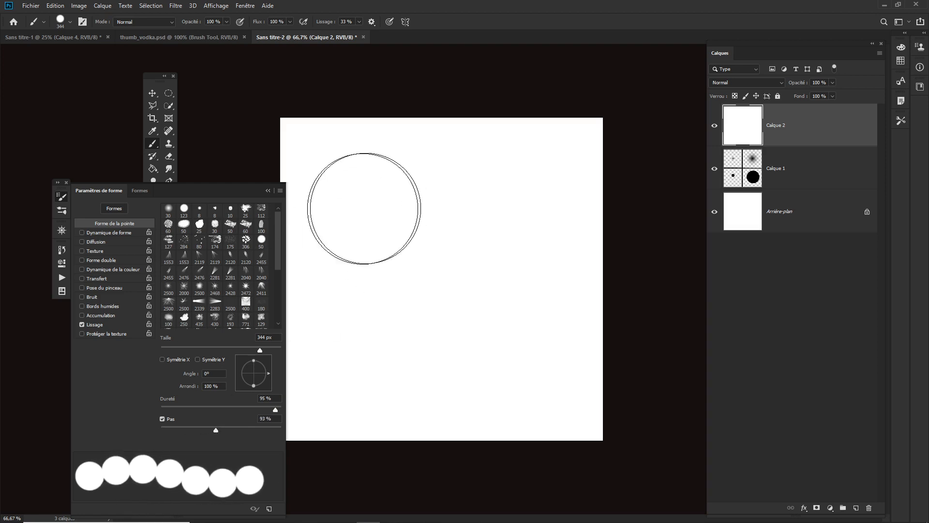
mouse_move(372, 209)
left_mouse_down()
mouse_move(321, 220)
mouse_move(334, 223)
mouse_move(334, 210)
left_mouse_up()
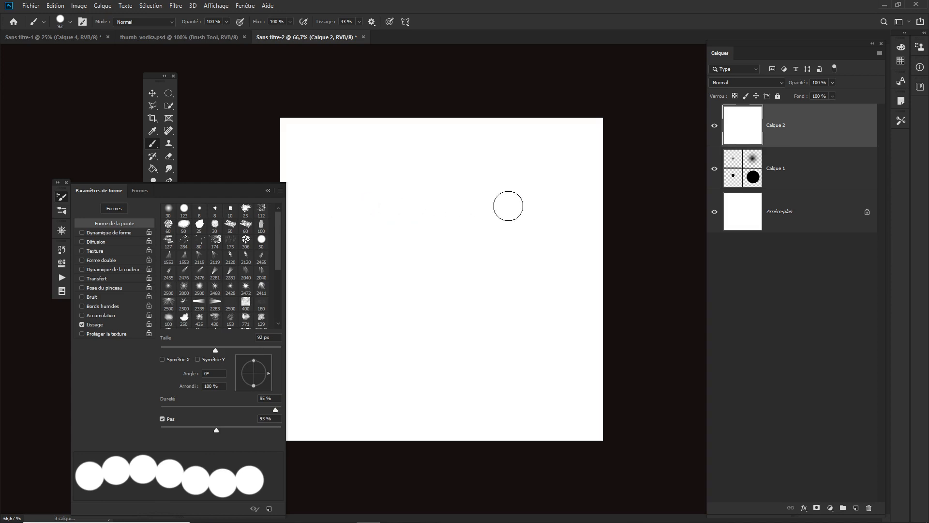
Step: Paint a single dab and a curving dotted stroke with the 93 % spacing brush on the white layer
left_click(326, 211)
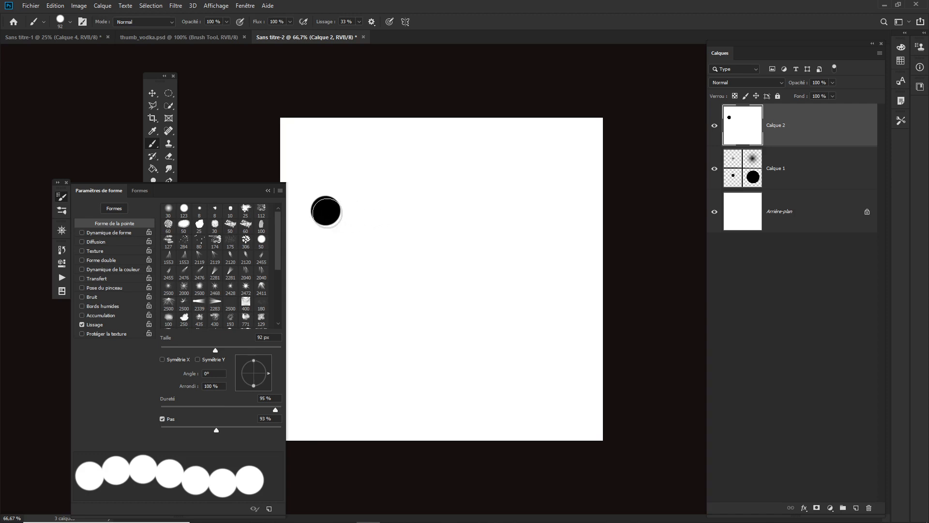
mouse_move(355, 212)
left_mouse_down()
mouse_move(471, 320)
mouse_move(511, 321)
mouse_move(547, 301)
mouse_move(559, 263)
mouse_move(553, 220)
mouse_move(530, 188)
mouse_move(492, 178)
mouse_move(449, 194)
left_mouse_up()
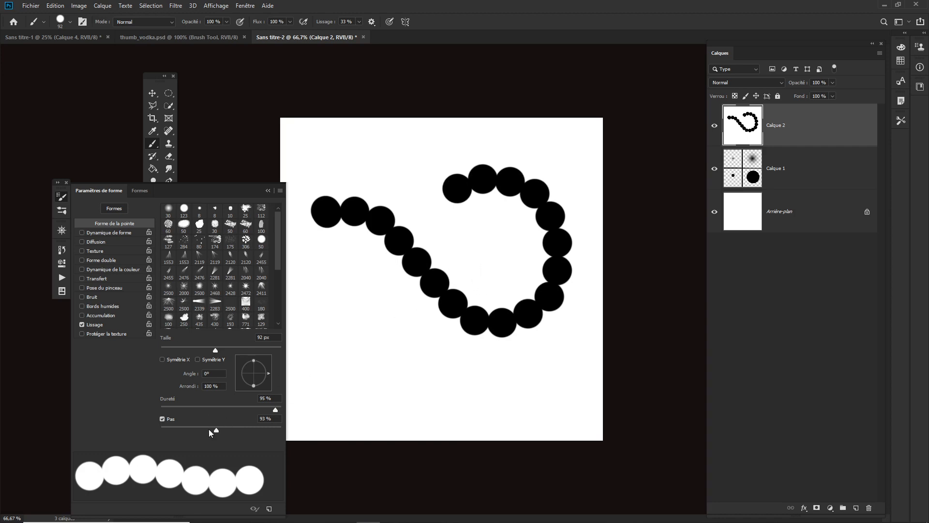
Step: Lower the brush spacing to 1 % and paint a continuous curving stroke across the canvas
left_click_drag(216, 430, 149, 431)
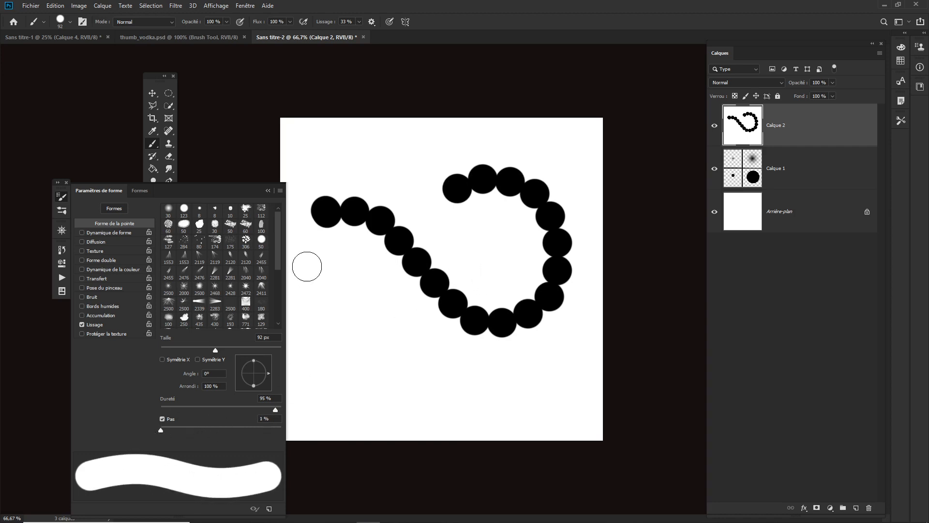
mouse_move(310, 266)
left_mouse_down()
mouse_move(368, 297)
mouse_move(444, 380)
mouse_move(479, 393)
mouse_move(517, 390)
mouse_move(550, 372)
mouse_move(563, 342)
mouse_move(536, 297)
mouse_move(518, 290)
mouse_move(477, 320)
left_mouse_up()
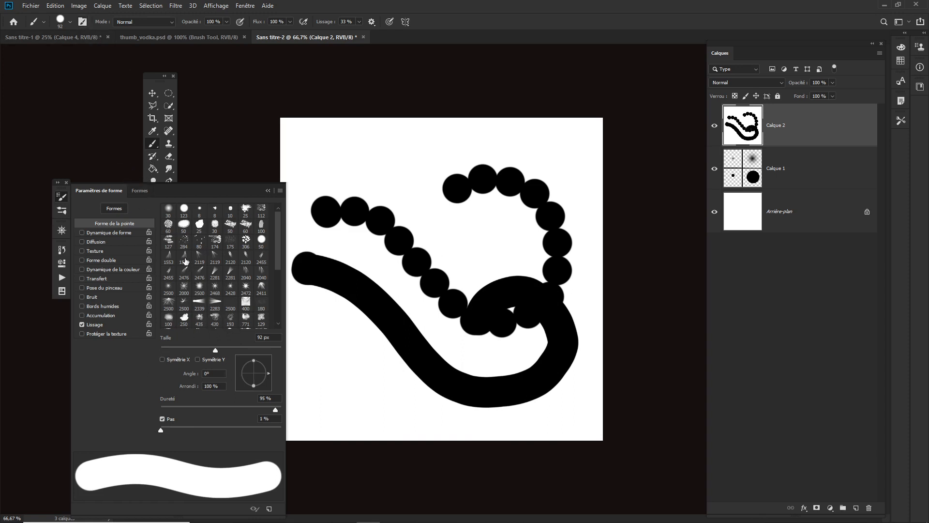
Step: Select the 2468 starburst brush preset and clear the layer by filling it with the white background color
left_click(215, 289)
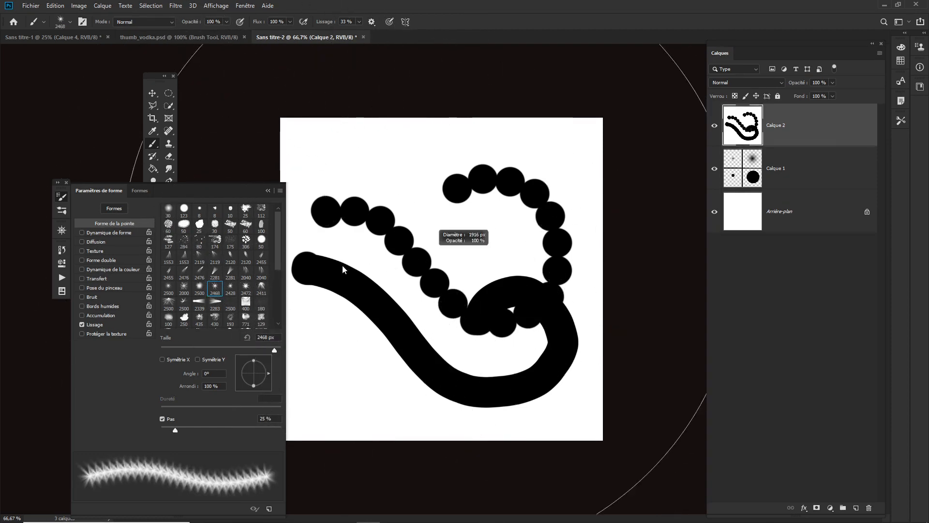
key("ctrl+BackSpace")
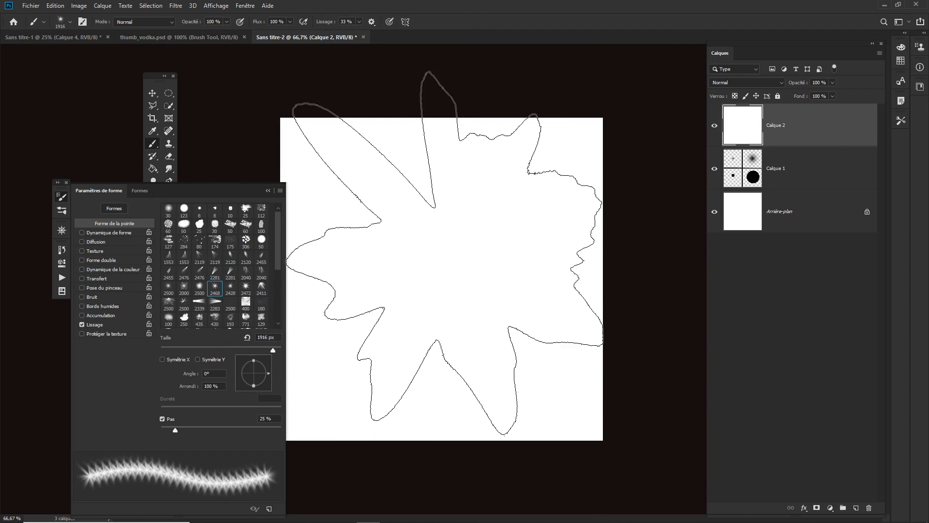
Step: Resize the starburst brush to about 1265 px and stamp it once in the centre of the canvas
left_click_drag(426, 253, 391, 263)
left_click(438, 264)
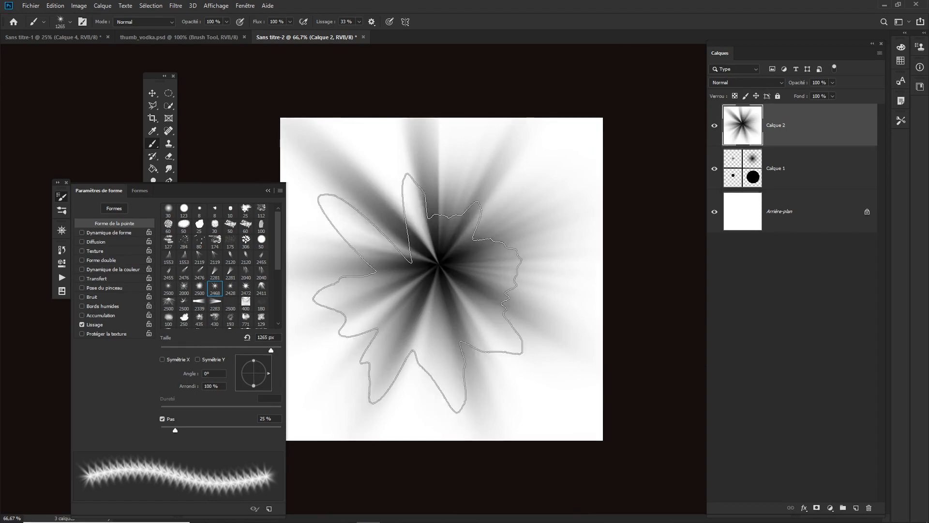
Step: Select the 284 splatter brush preset and stamp four splatters around the starburst
left_click(184, 241)
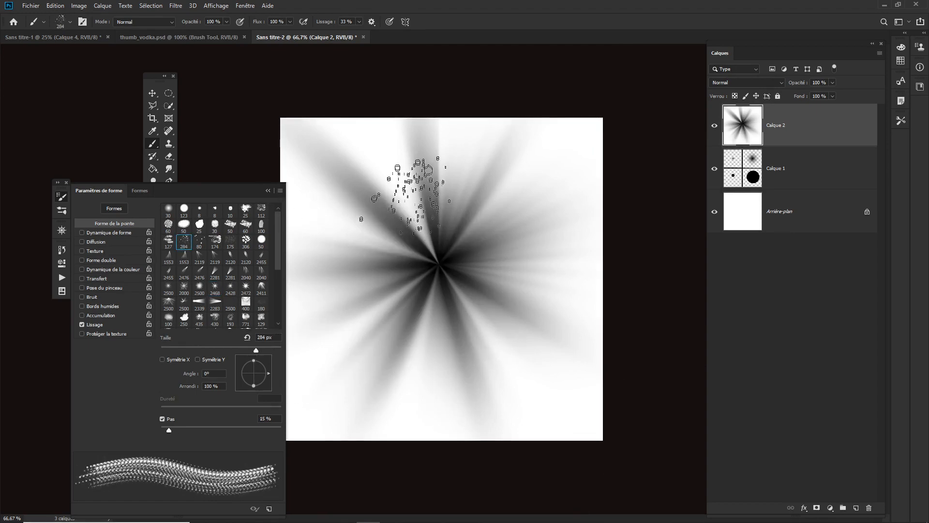
left_click(380, 175)
left_click(377, 294)
left_click(512, 285)
left_click(499, 165)
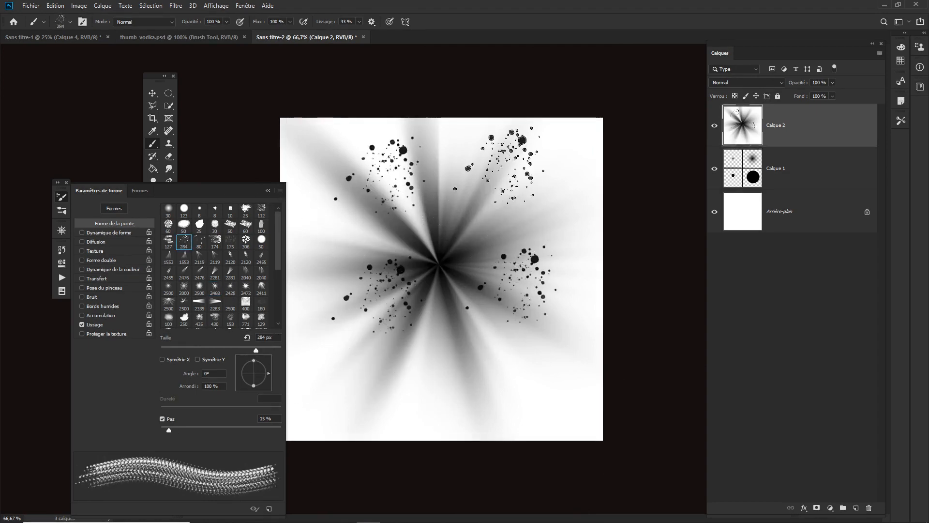
Step: Enlarge the splatter brush to about 497 px and stamp more splatters all over the canvas
left_click(460, 264)
left_click_drag(418, 319, 454, 320)
left_click(434, 249)
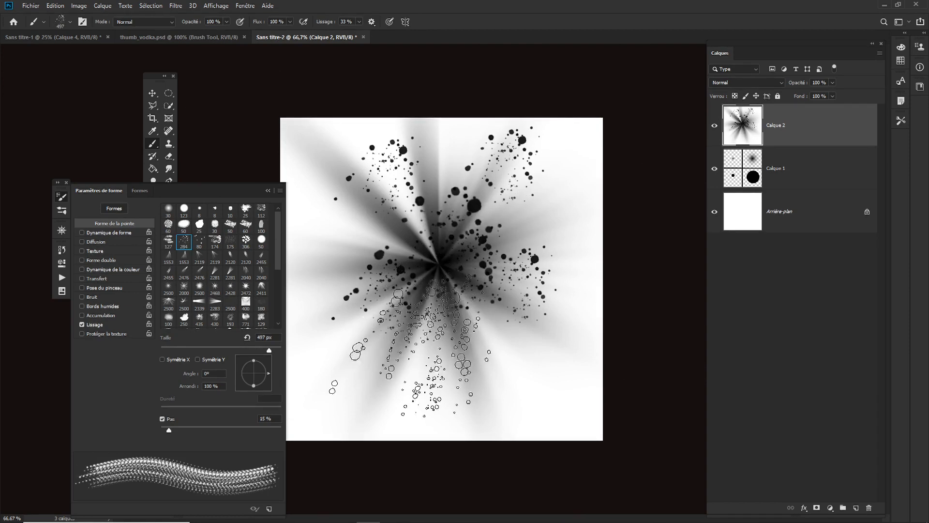
left_click(412, 364)
left_click(521, 356)
left_click(510, 255)
left_click(365, 268)
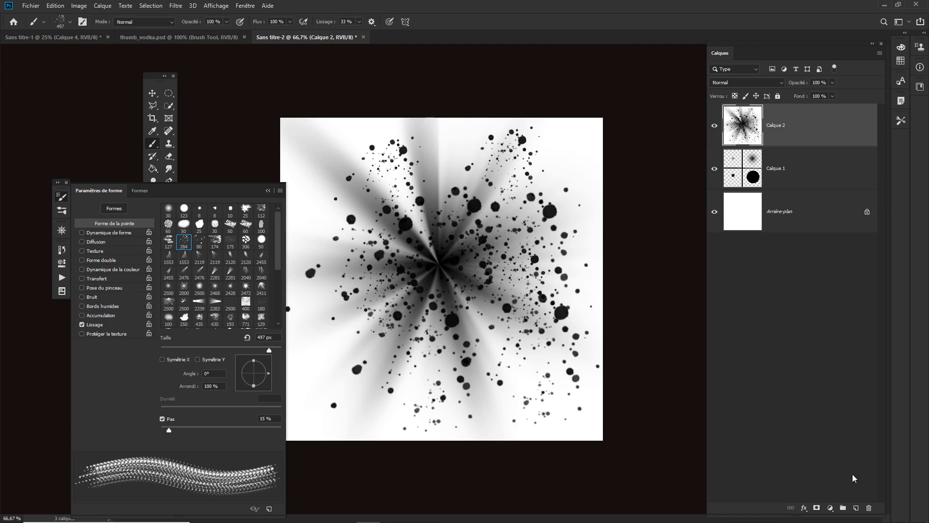
Step: Add a new layer, collapse the brush settings panel, and fill the layer with white using the Paint Bucket
left_click(856, 508)
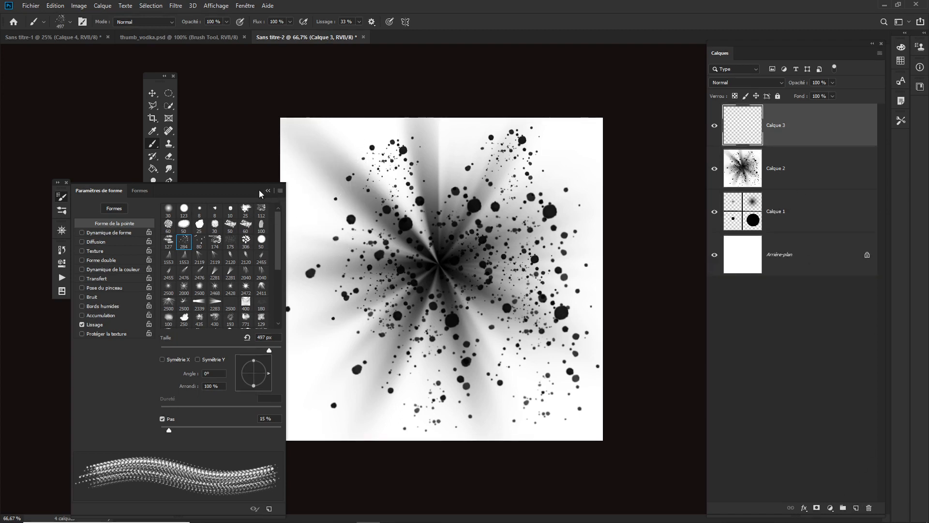
left_click(268, 191)
left_click(157, 168)
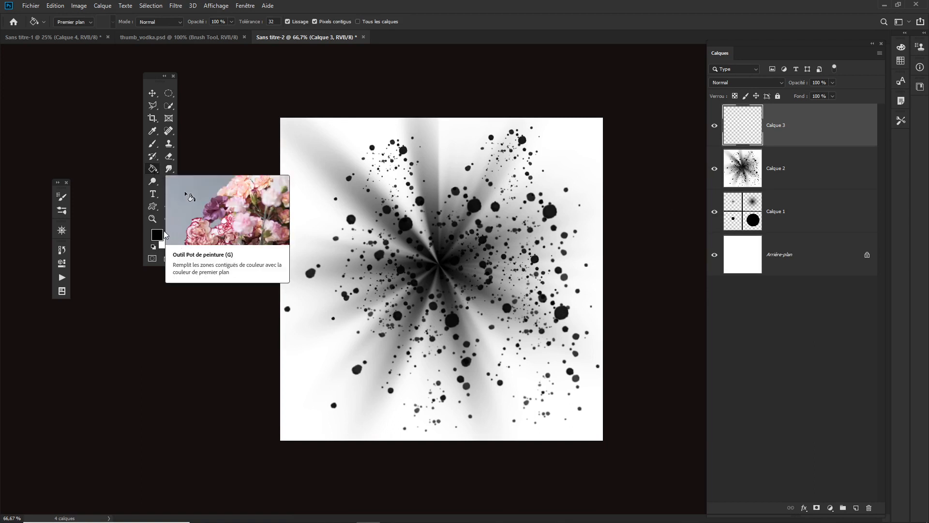
key("x")
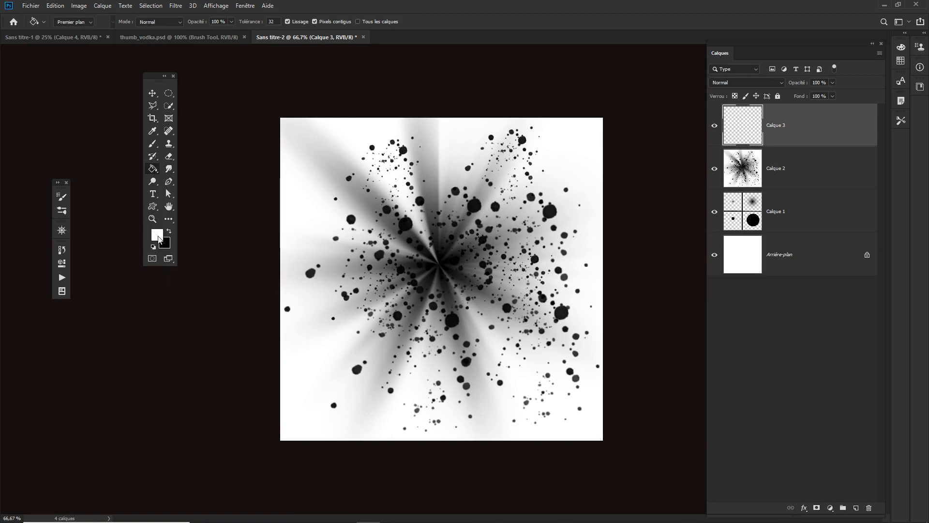
left_click(401, 231)
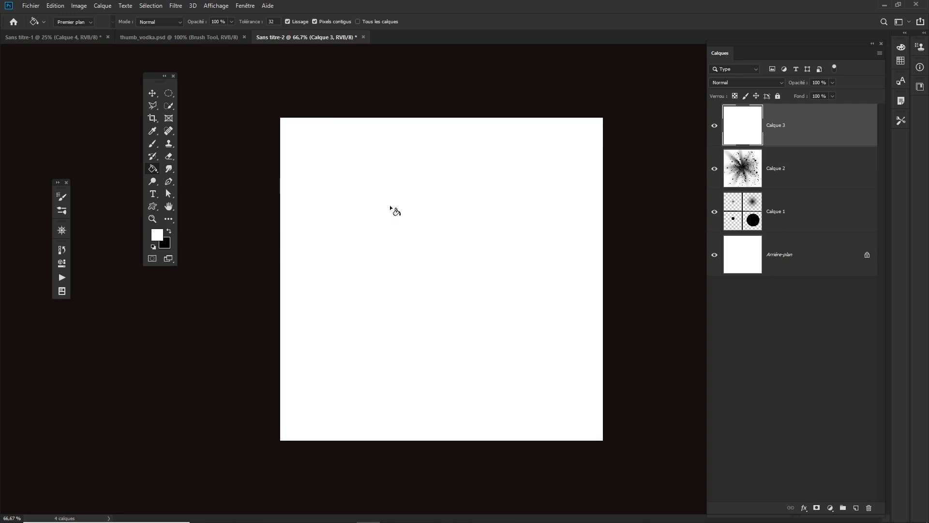
Step: Draw a circular selection in the middle of the canvas with the Elliptical Marquee and add a new layer
left_click(169, 94)
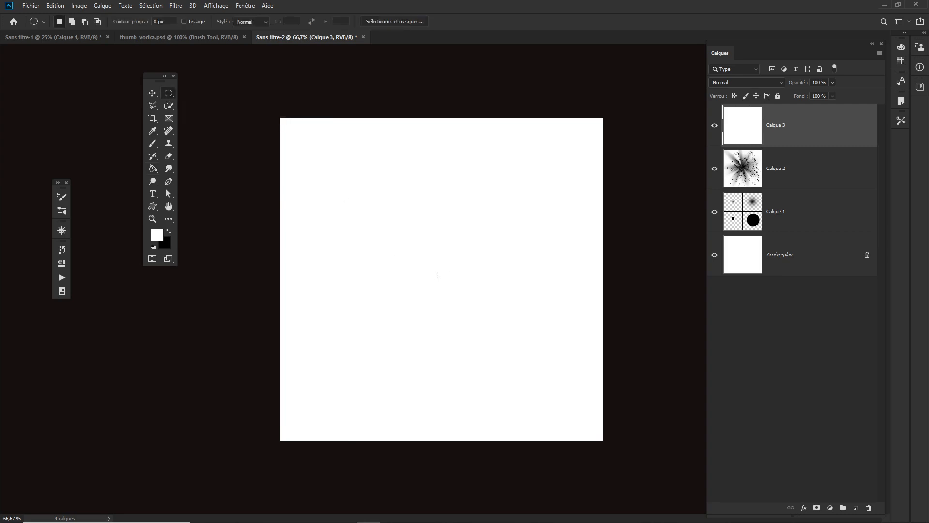
mouse_move(436, 277)
left_mouse_down()
mouse_move(475, 305)
mouse_move(502, 348)
mouse_move(558, 387)
mouse_move(474, 322)
mouse_move(524, 362)
mouse_move(533, 388)
mouse_move(510, 367)
mouse_move(536, 387)
left_mouse_up()
left_click(856, 507)
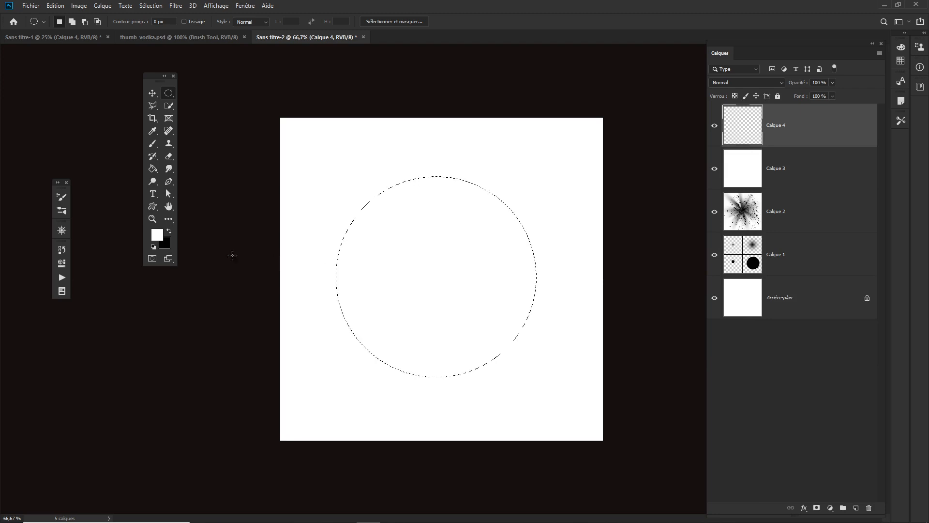
Step: Set the foreground color to orange f58105 in the color picker
left_click(157, 235)
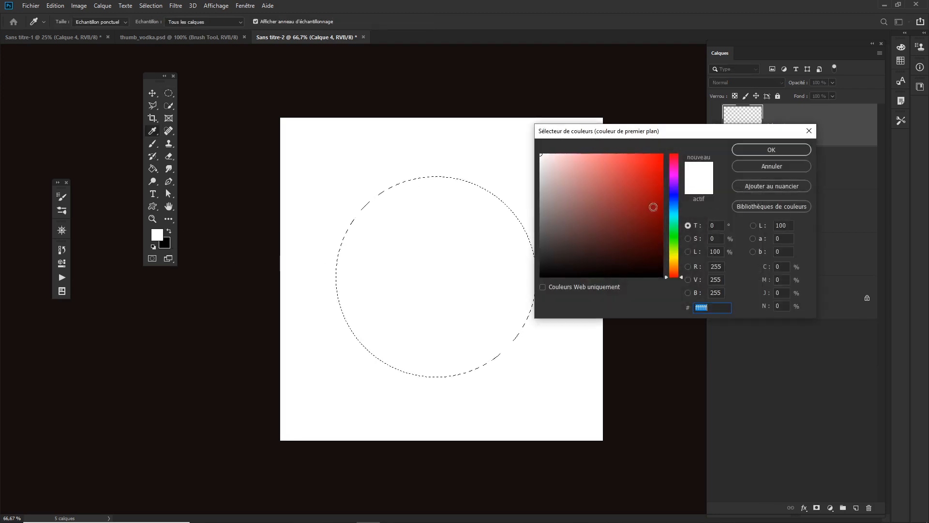
left_click(674, 266)
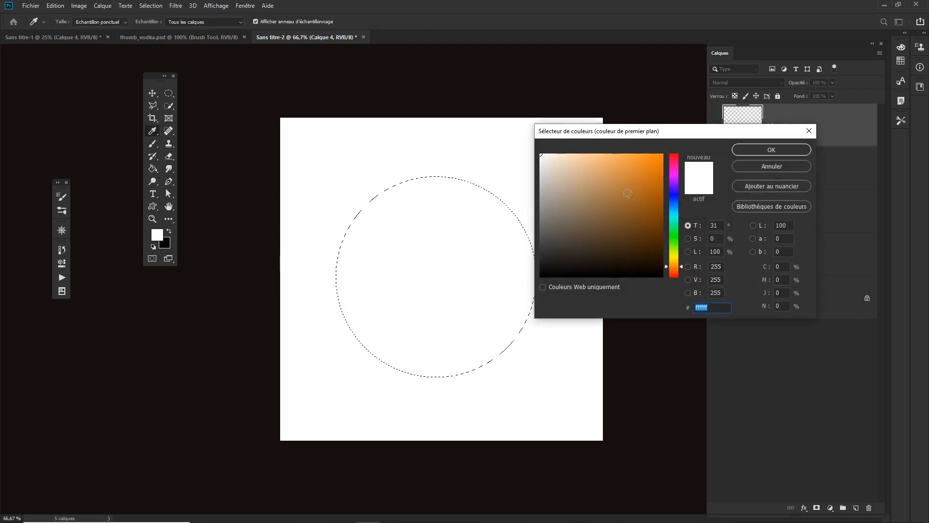
left_click_drag(628, 194, 661, 158)
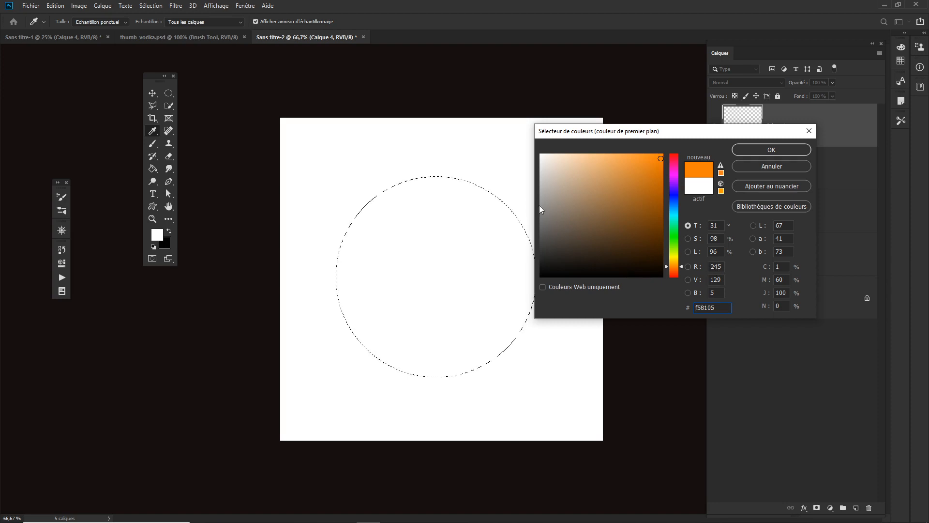
left_click(771, 150)
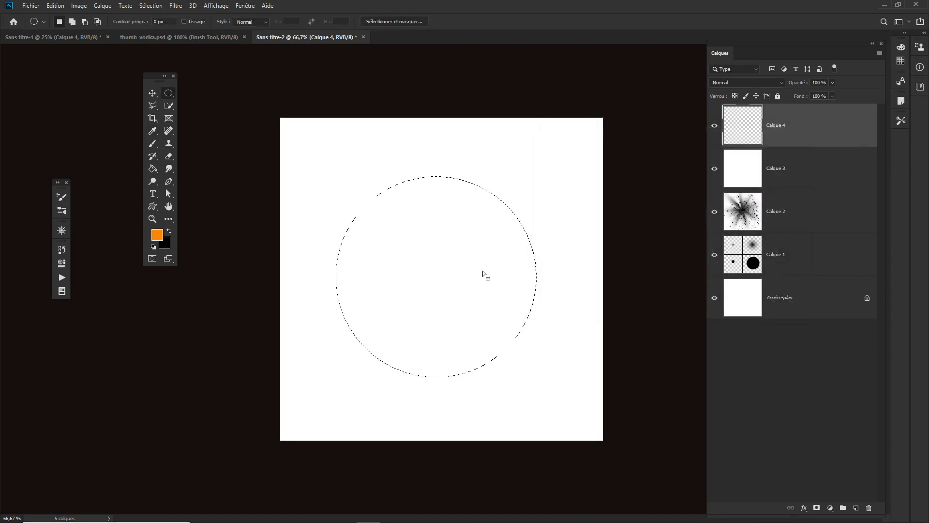
Step: Fill the circular selection with orange using the Paint Bucket, then undo the fill
key("g")
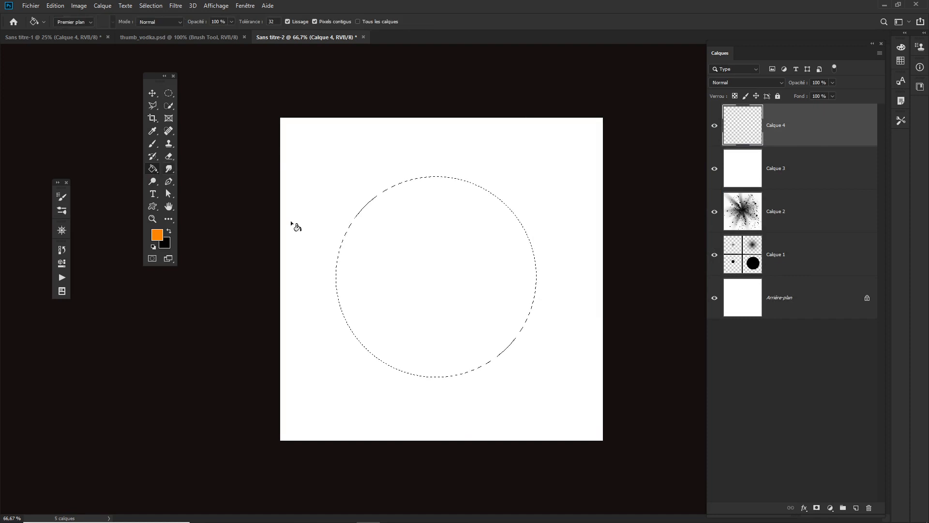
left_click(434, 268)
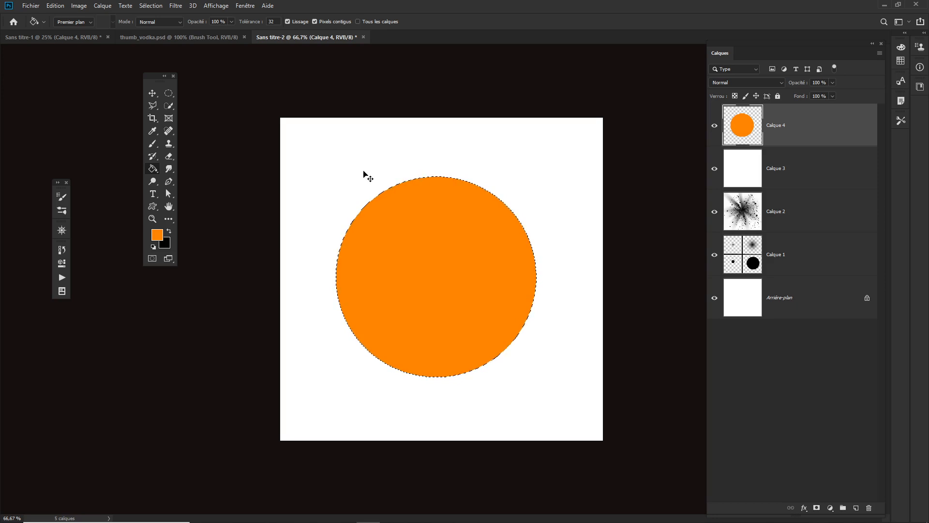
key("ctrl+z")
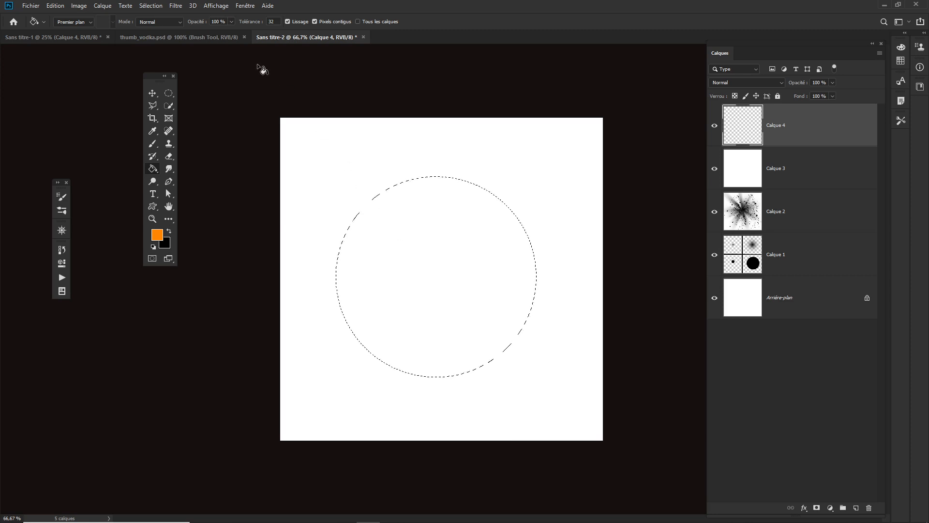
Step: Try inverting the selection and filling outside the circle with orange, then undo and invert the selection back
left_click(156, 10)
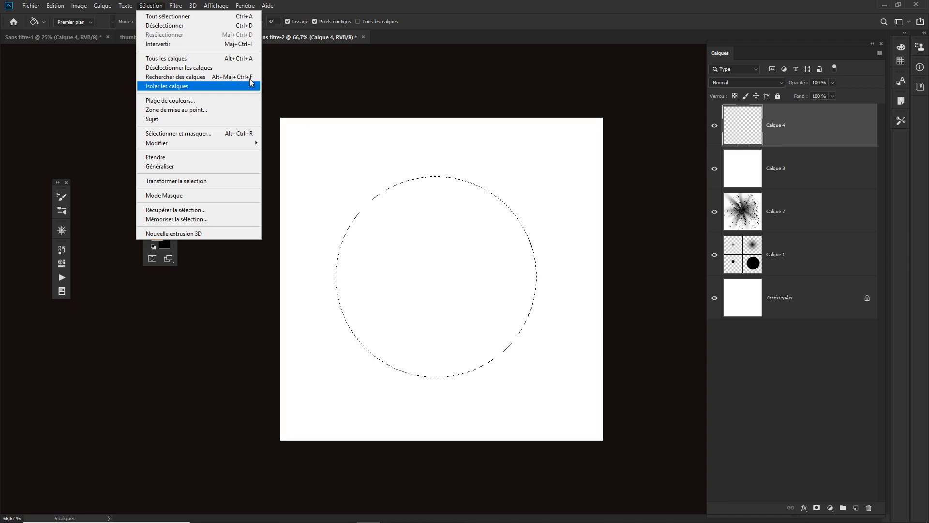
left_click(234, 46)
left_click(372, 173)
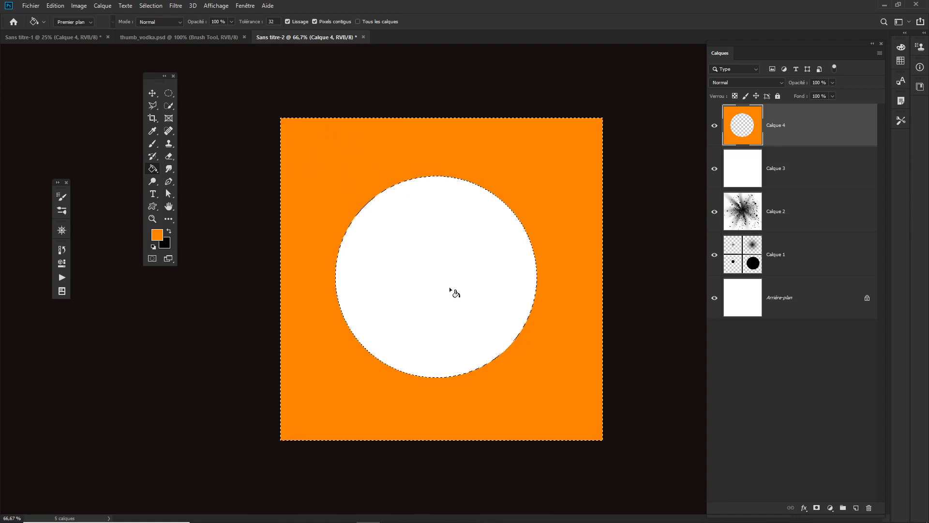
key("ctrl+z")
key("ctrl+shift+i")
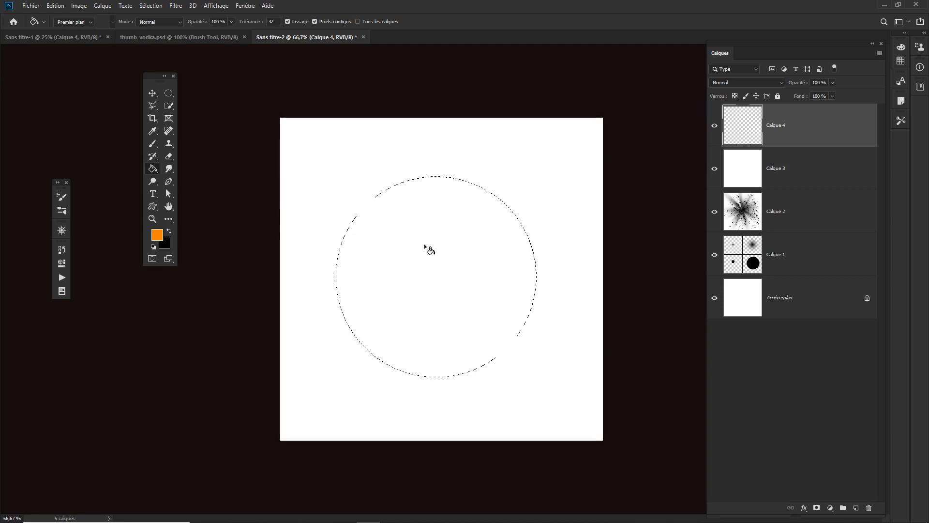
Step: Fill the circular selection with orange and deselect
left_click(438, 286)
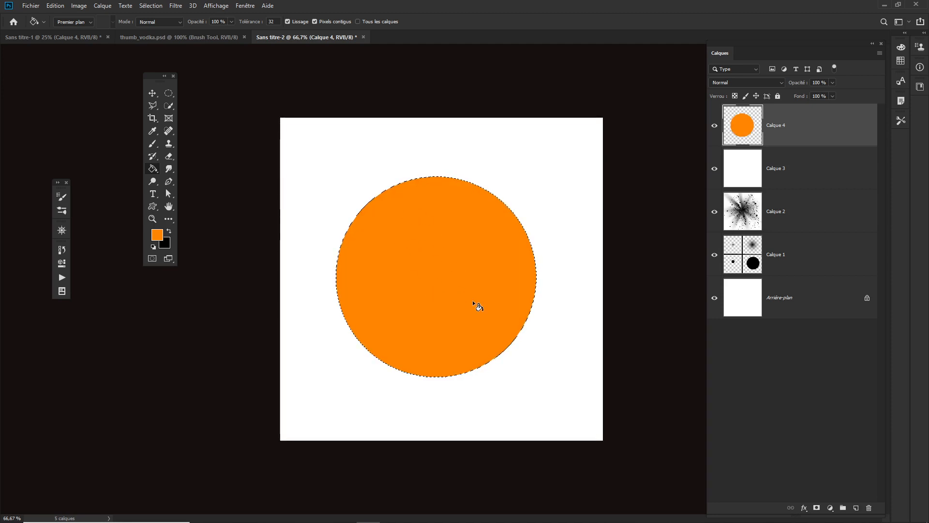
key("ctrl+d")
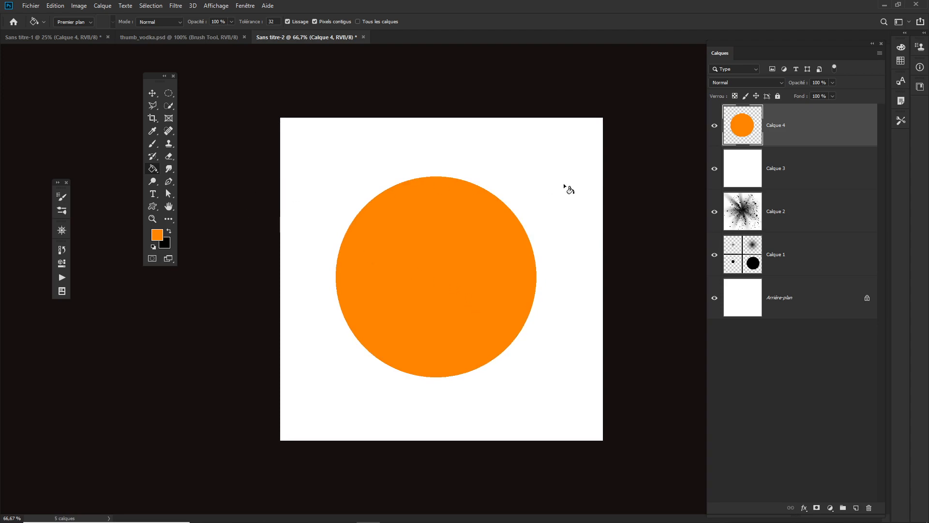
Step: Switch to the Brush tool and set the foreground color to yellow f5c505
key("b")
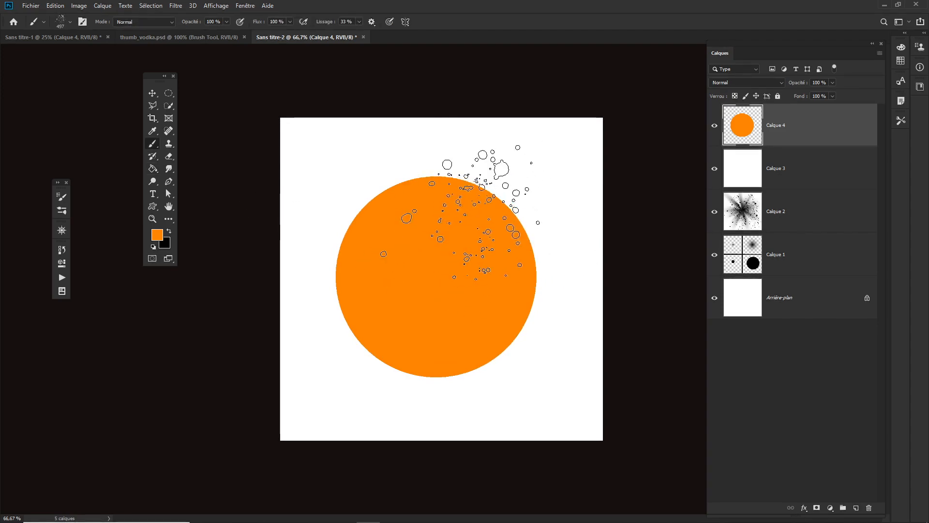
left_click(157, 236)
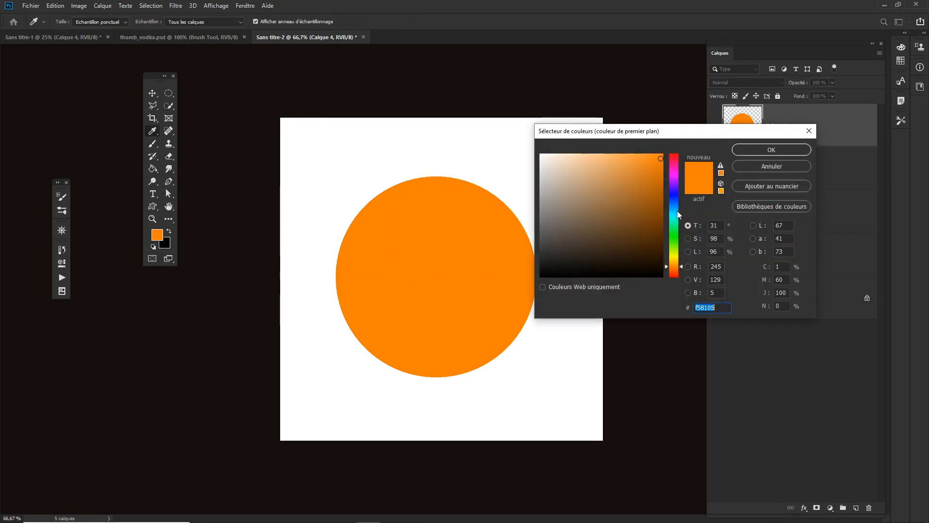
left_click_drag(674, 264, 674, 260)
left_click(765, 151)
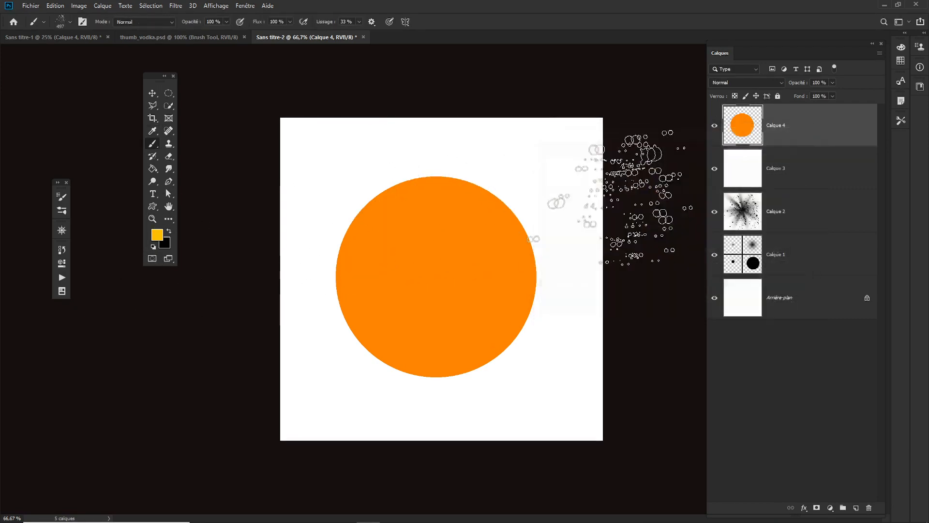
Step: Paint yellow splatter texture across the orange circle with the splatter brush
mouse_move(470, 227)
left_mouse_down()
mouse_move(463, 199)
mouse_move(439, 219)
left_mouse_up()
key("ctrl+z")
key("ctrl+z")
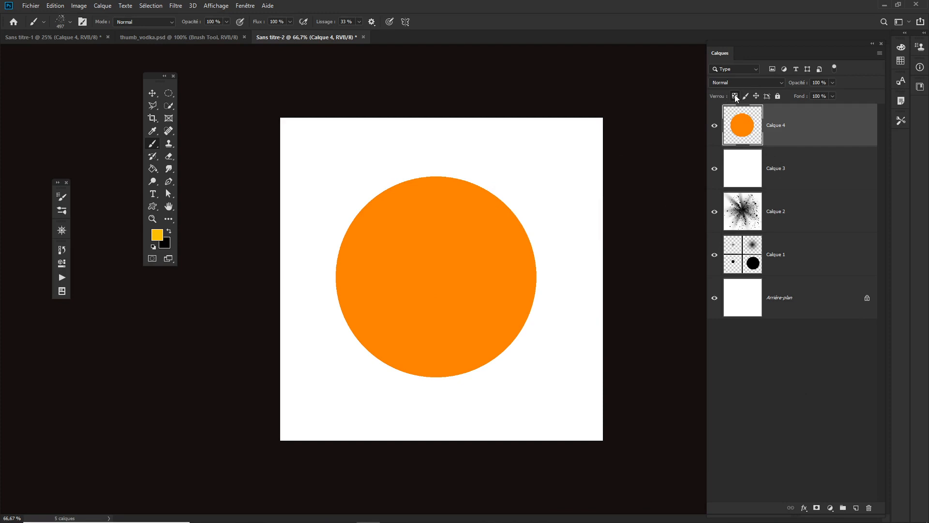
mouse_move(492, 187)
left_mouse_down()
mouse_move(498, 208)
mouse_move(481, 321)
mouse_move(373, 329)
mouse_move(436, 374)
mouse_move(494, 207)
mouse_move(348, 291)
mouse_move(402, 167)
mouse_move(415, 374)
mouse_move(334, 199)
mouse_move(322, 291)
mouse_move(477, 247)
mouse_move(405, 321)
mouse_move(426, 329)
mouse_move(533, 317)
mouse_move(194, 282)
left_mouse_up()
Step: Set the foreground color to brown a15d15 and paint brown splatter across the orange circle
left_click(156, 235)
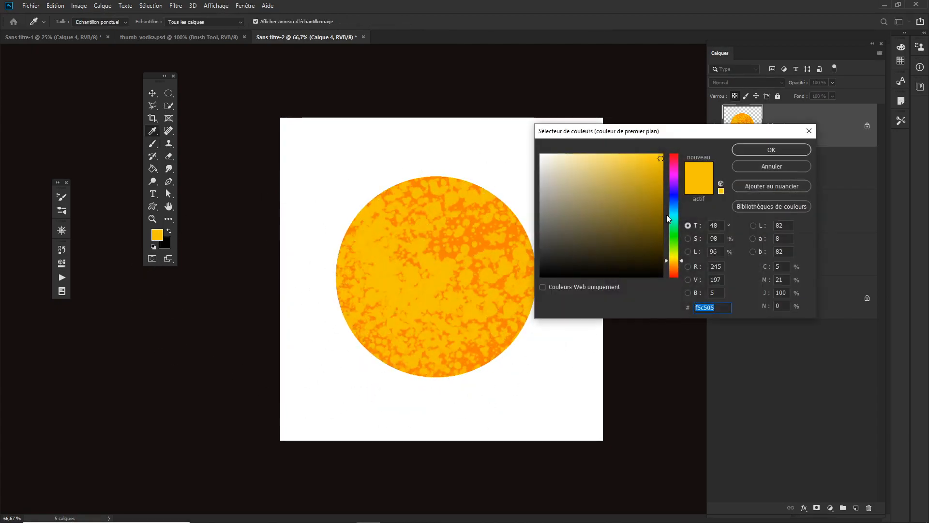
left_click(450, 250)
left_click(648, 201)
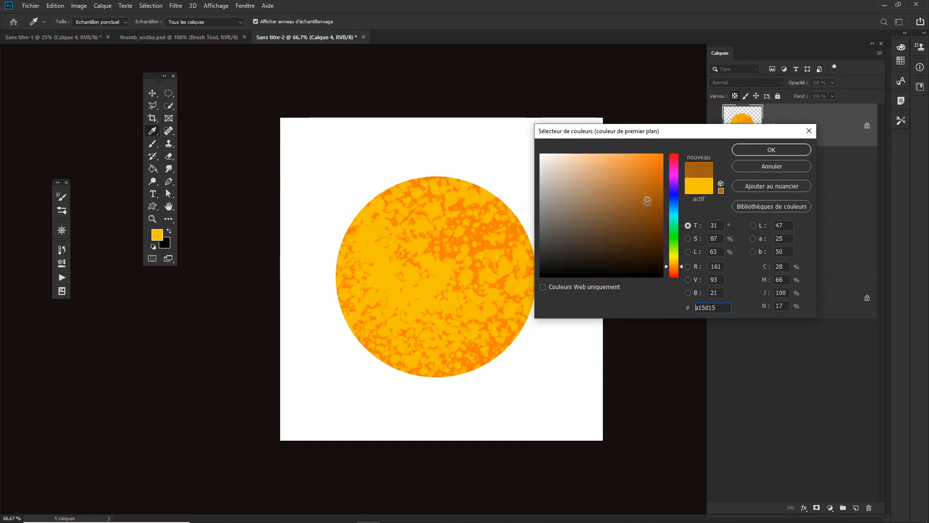
left_click(772, 150)
key("b")
mouse_move(363, 259)
left_mouse_down()
mouse_move(332, 312)
mouse_move(409, 390)
mouse_move(334, 322)
mouse_move(321, 197)
mouse_move(374, 363)
mouse_move(522, 339)
mouse_move(417, 369)
mouse_move(508, 356)
mouse_move(446, 280)
mouse_move(457, 384)
mouse_move(484, 334)
left_mouse_up()
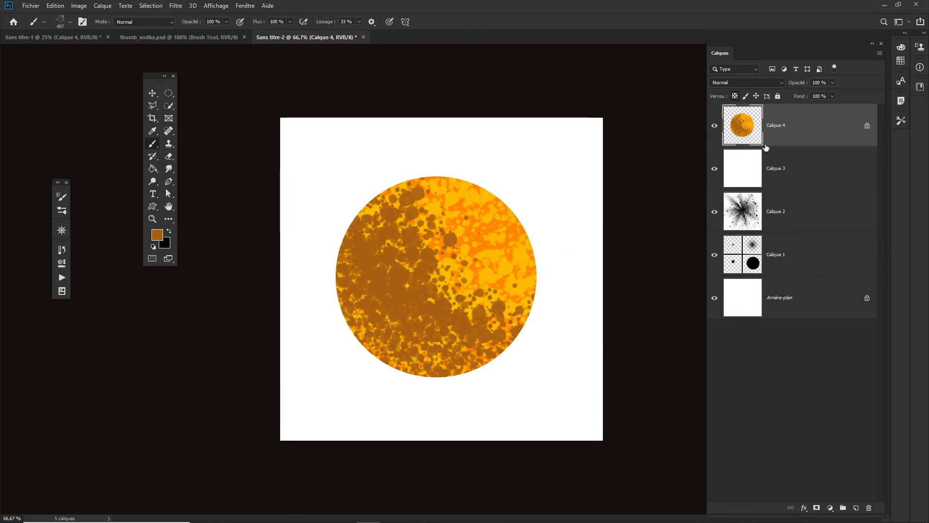
Step: Undo the brown and yellow splatter strokes on the orange circle
key("ctrl+z")
key("ctrl+z")
key("ctrl+z")
key("ctrl+z")
key("ctrl+z")
key("ctrl+z")
key("ctrl+z")
key("ctrl+z")
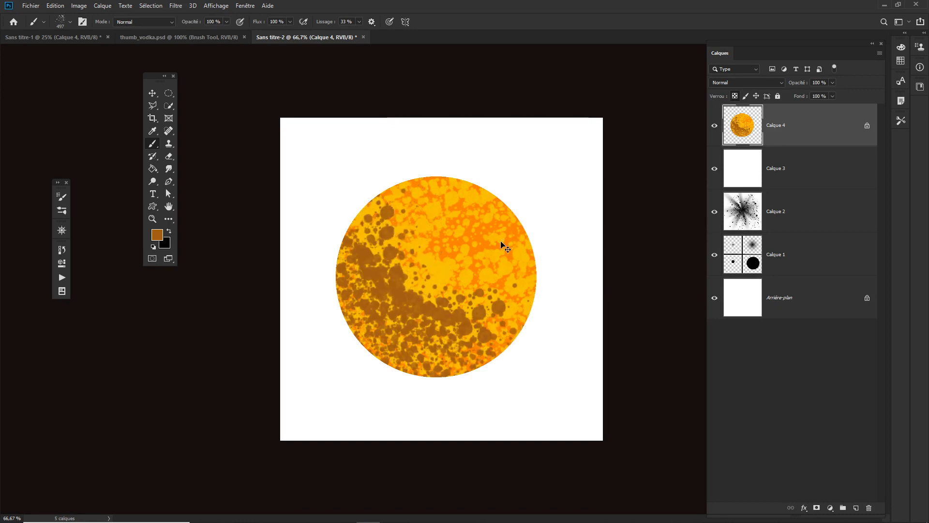
key("ctrl+z")
key("ctrl+z")
key("ctrl+z")
key("ctrl+z")
key("ctrl+z")
key("ctrl+z")
key("ctrl+z")
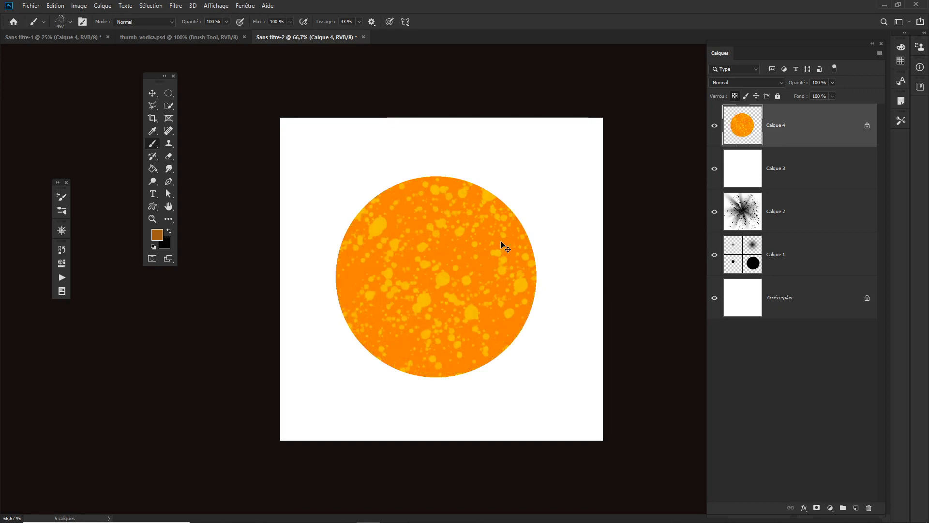
key("ctrl+z")
key("ctrl+z")
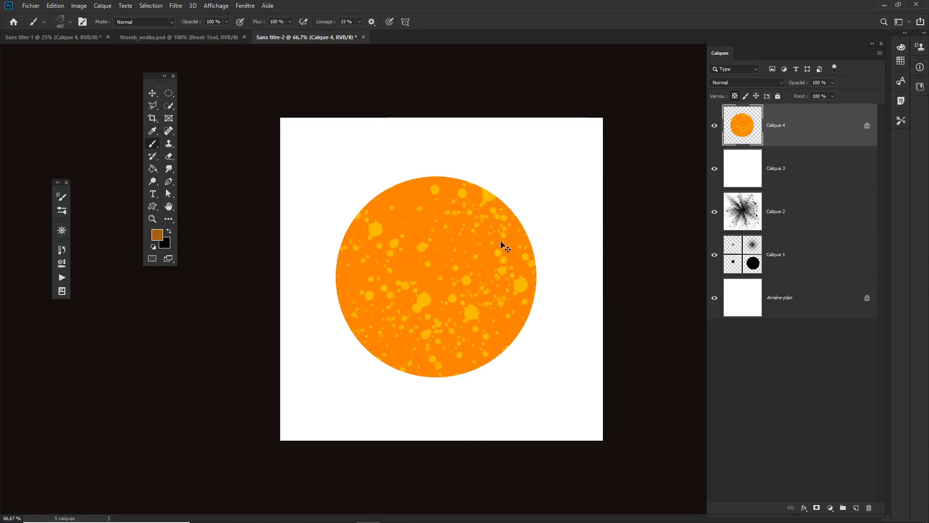
key("ctrl+z")
key("ctrl+z")
key("ctrl+z")
key("ctrl+z")
key("ctrl+z")
key("ctrl+z")
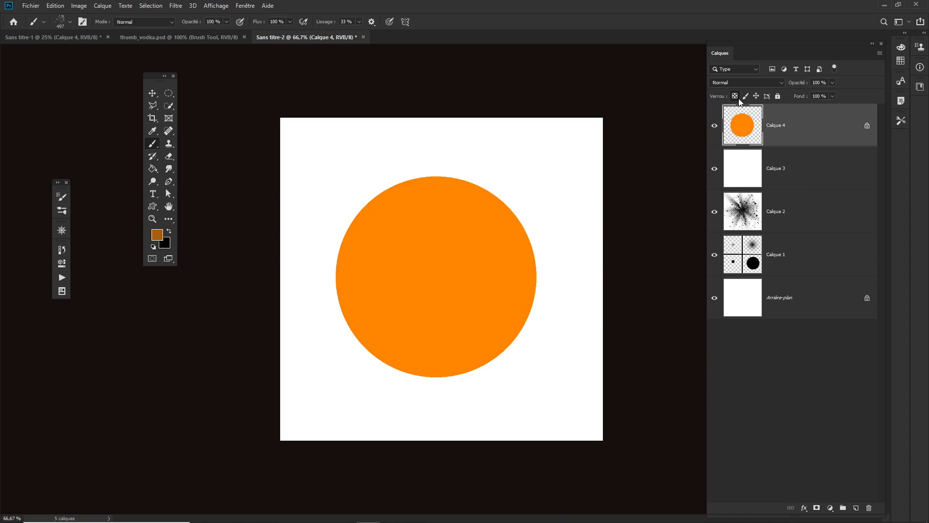
Step: Add a new layer above the circle layer and turn it into a clipping mask on the circle
left_click(856, 507)
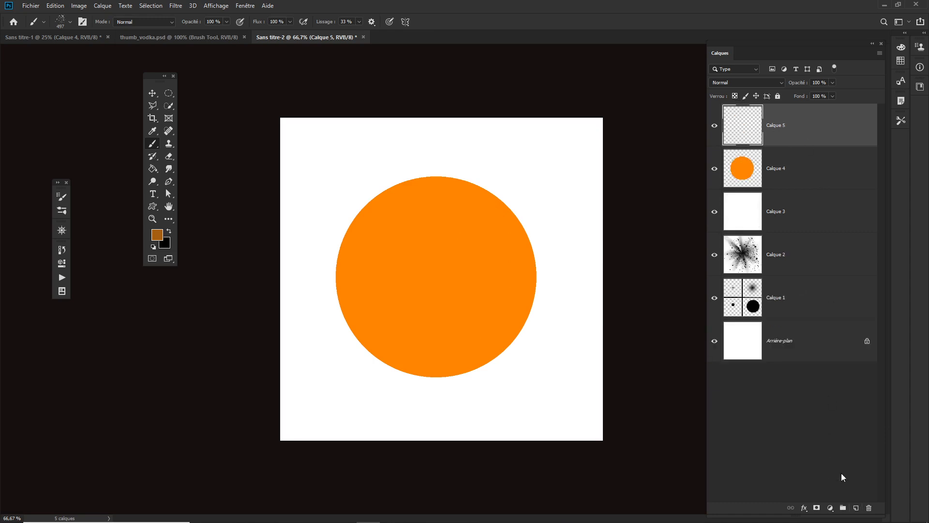
right_click(786, 129)
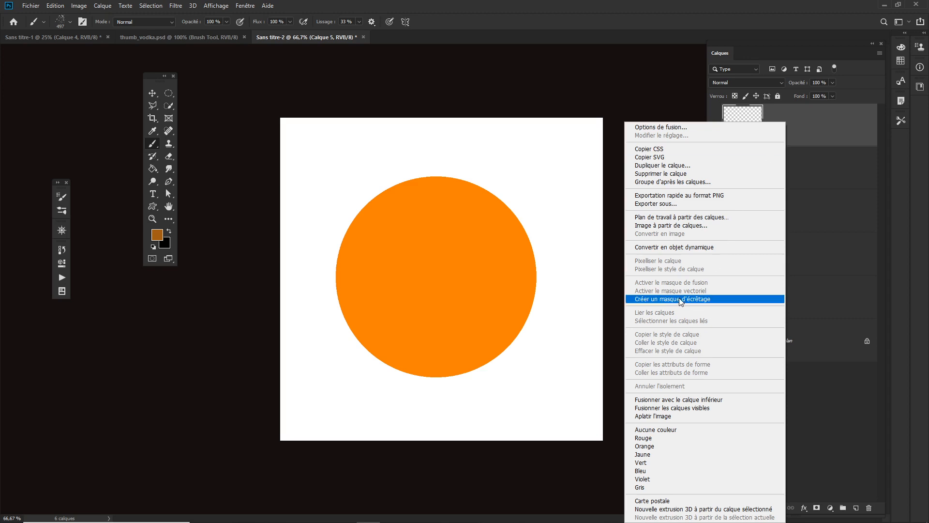
left_click(818, 123)
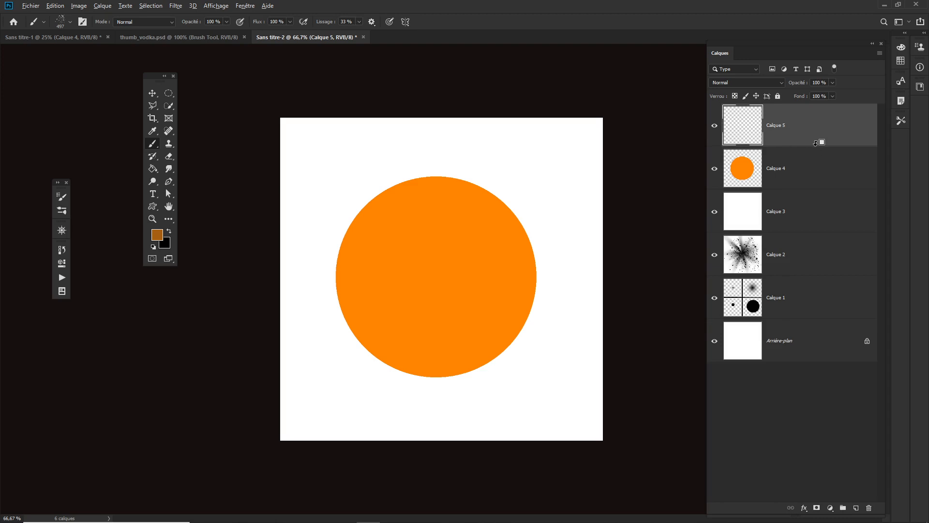
left_click(816, 144, "alt")
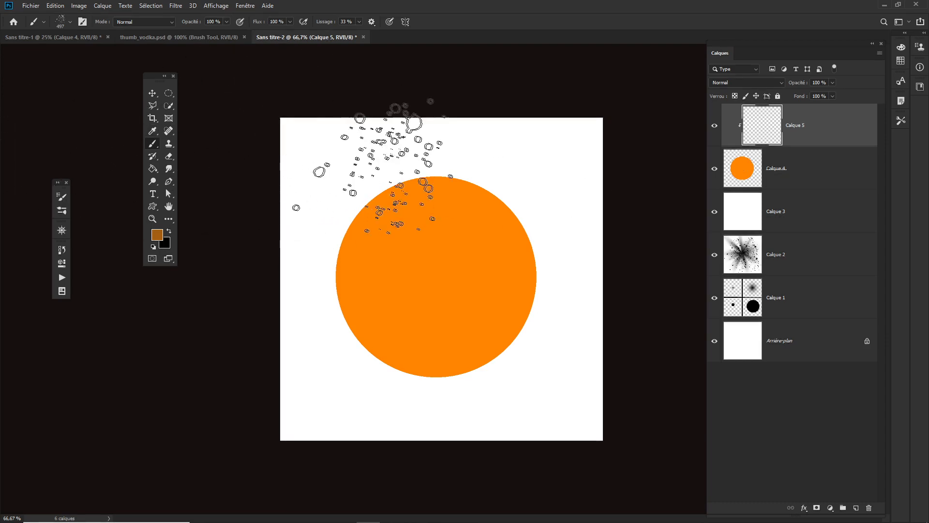
Step: Pick a soft round brush from the brush presets and set the foreground color to yellow
right_click(358, 164)
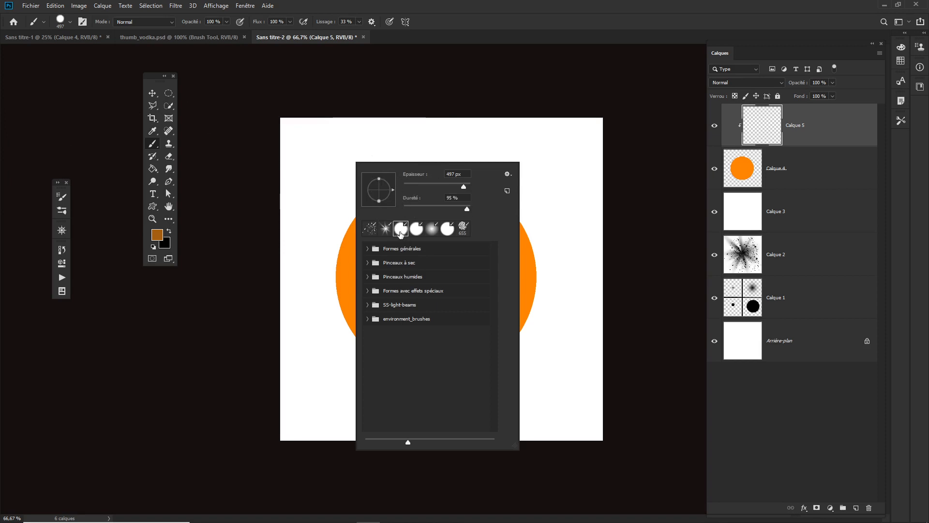
left_click(587, 150)
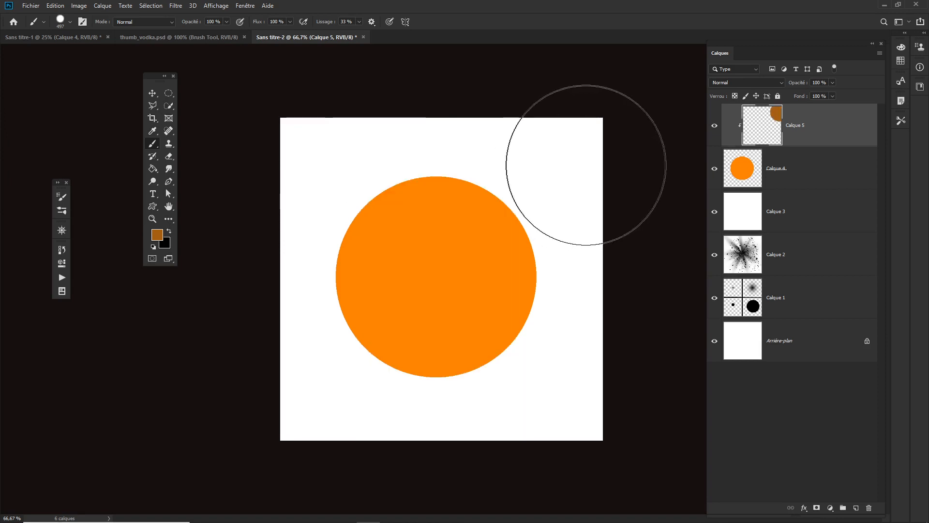
left_click(155, 237)
left_click(674, 260)
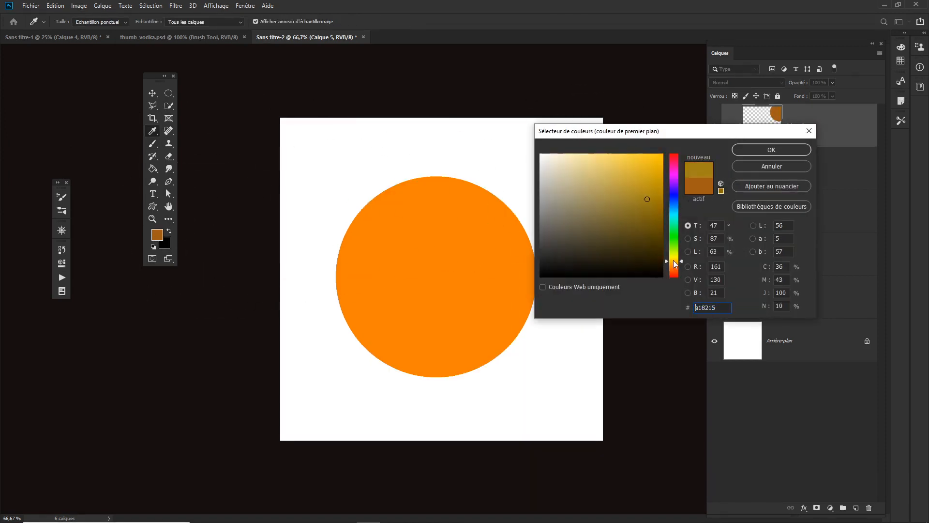
left_click(633, 158)
left_click(773, 151)
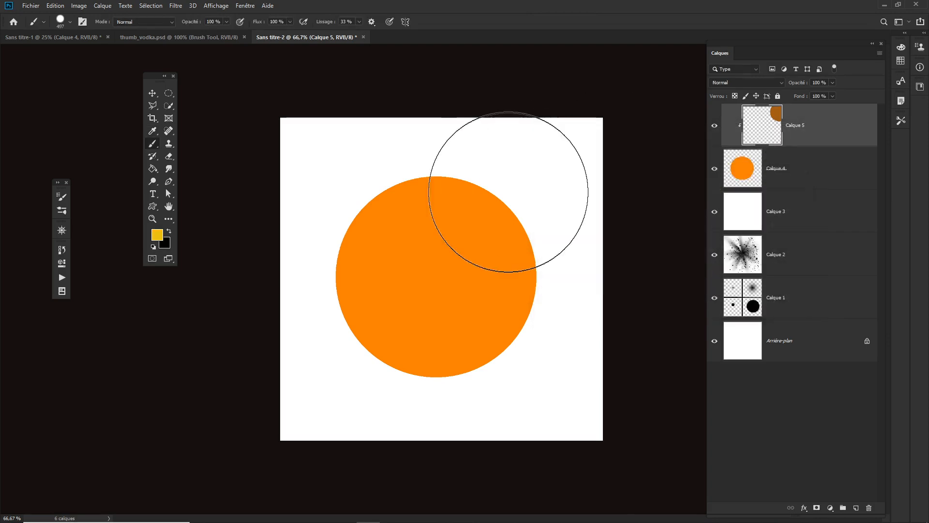
Step: Enlarge the soft brush to about 1022 px with 0% hardness and paint a yellow glow over the circle's upper right
right_click(506, 202, "alt")
mouse_move(506, 202)
left_mouse_down()
mouse_move(515, 204)
mouse_move(487, 204)
mouse_move(503, 203)
mouse_move(504, 289)
left_mouse_up()
left_click_drag(501, 413, 514, 153)
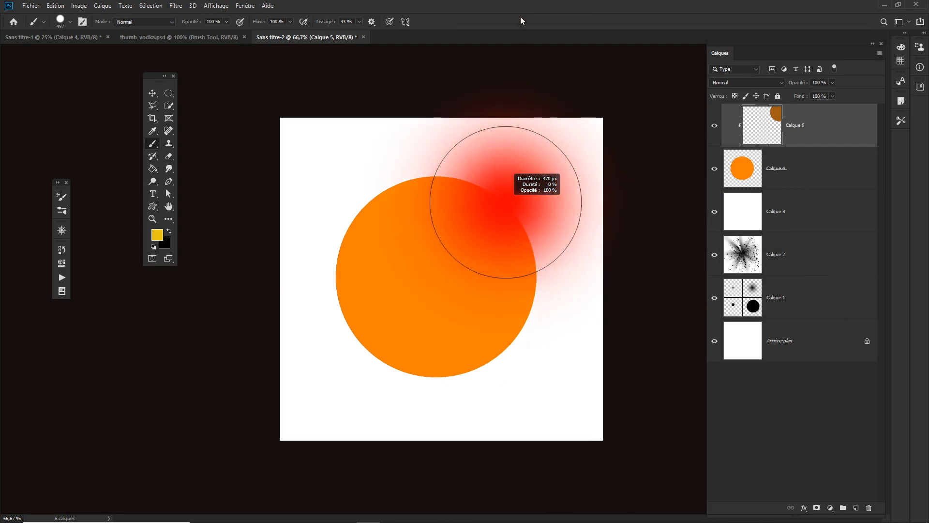
left_click_drag(521, 16, 521, 17)
mouse_move(506, 181)
left_mouse_down()
mouse_move(512, 100)
mouse_move(528, 103)
left_mouse_up()
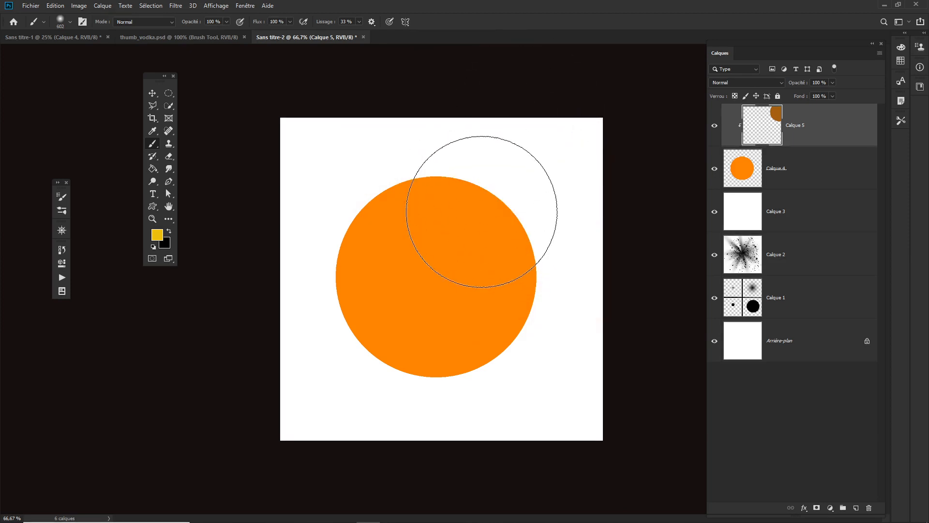
left_click_drag(482, 211, 557, 223)
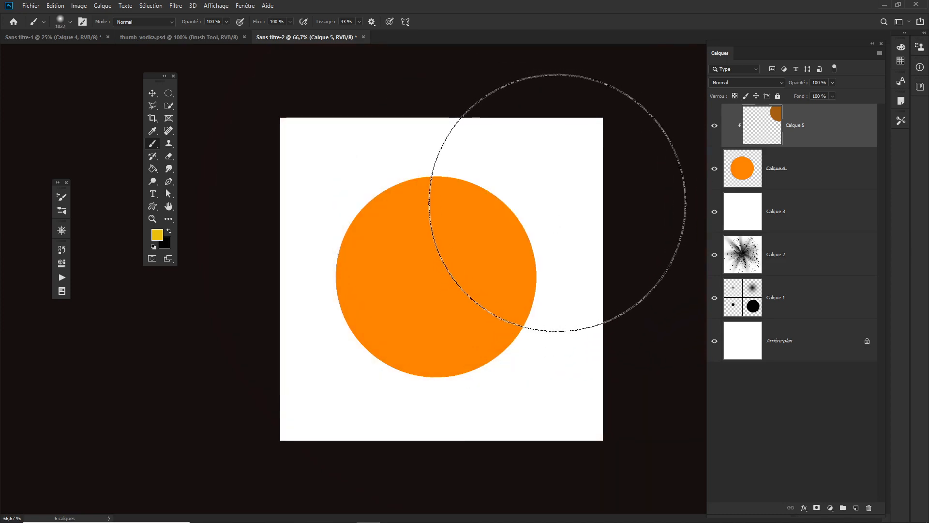
mouse_move(558, 203)
left_mouse_down()
mouse_move(562, 150)
mouse_move(561, 178)
left_mouse_up()
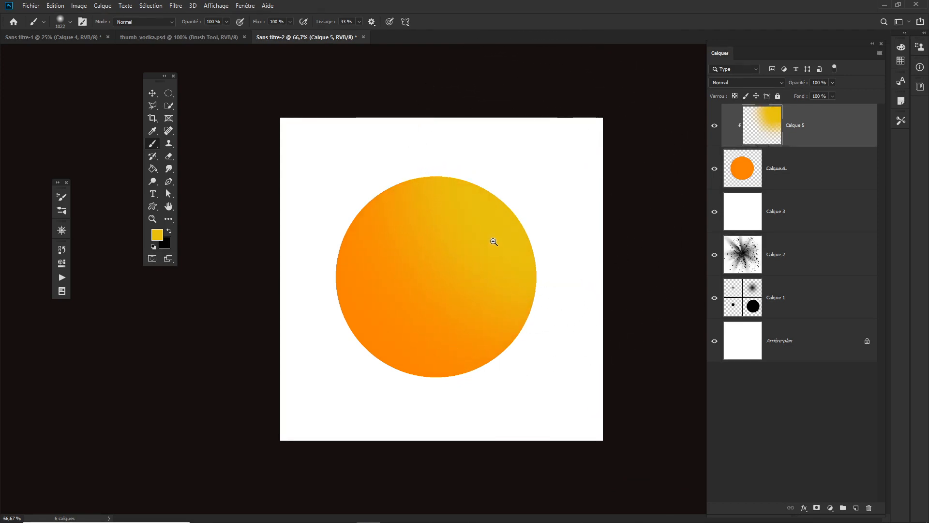
Step: Set the foreground color to brown a45f13 and paint soft shading over the circle's lower left
scroll(491, 242, "down", 3)
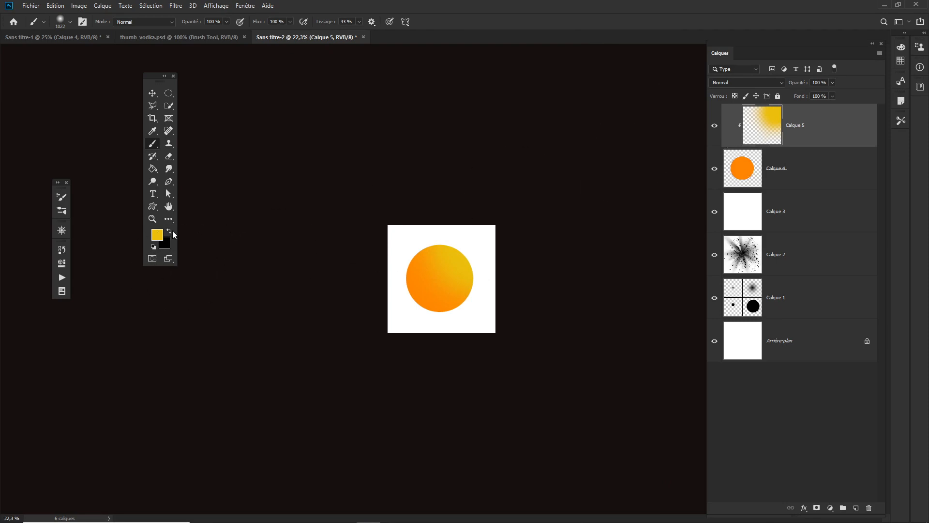
left_click(415, 290, "alt")
left_click(157, 235)
left_click(649, 198)
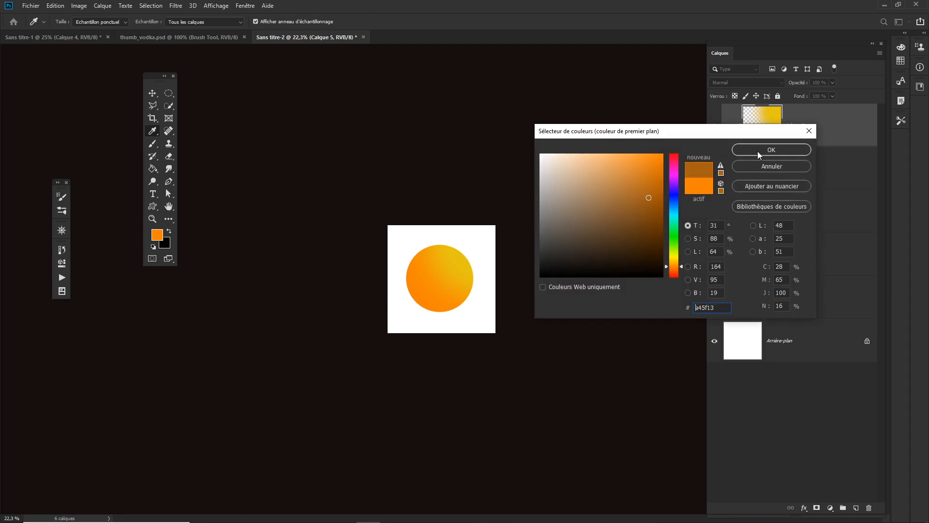
left_click(772, 150)
left_click_drag(393, 316, 466, 317)
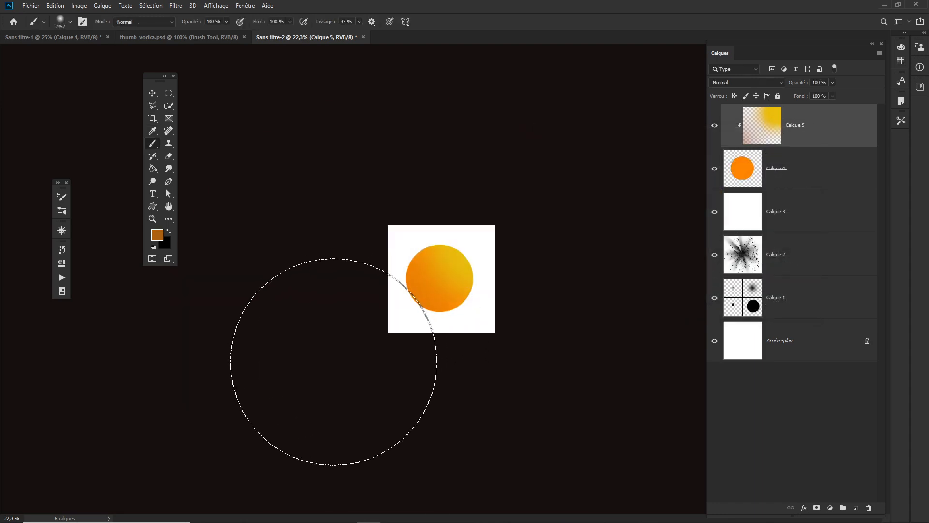
mouse_move(334, 362)
left_mouse_down()
mouse_move(357, 377)
mouse_move(539, 265)
mouse_move(473, 251)
mouse_move(498, 277)
left_mouse_up()
Step: Sample the yellow and paint it across the circle's upper right with a larger soft brush
left_click(458, 260, "alt")
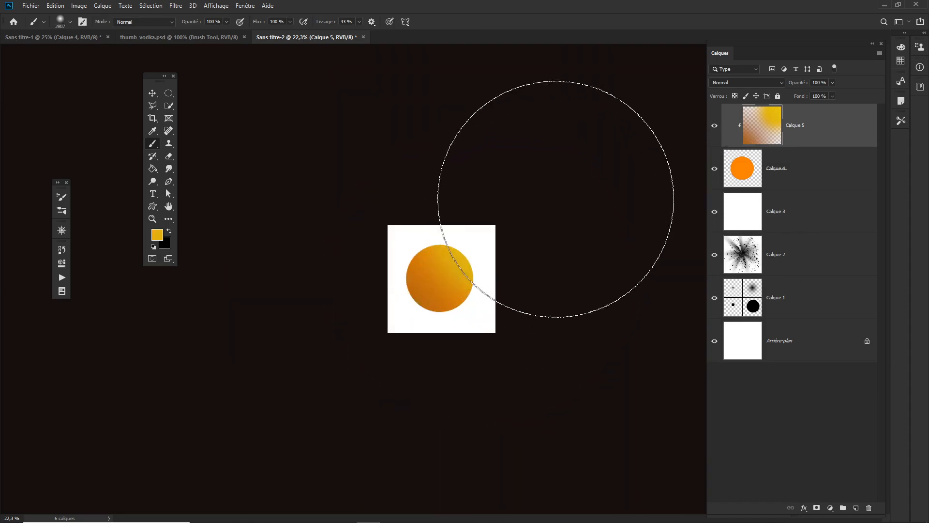
left_click_drag(556, 199, 519, 182)
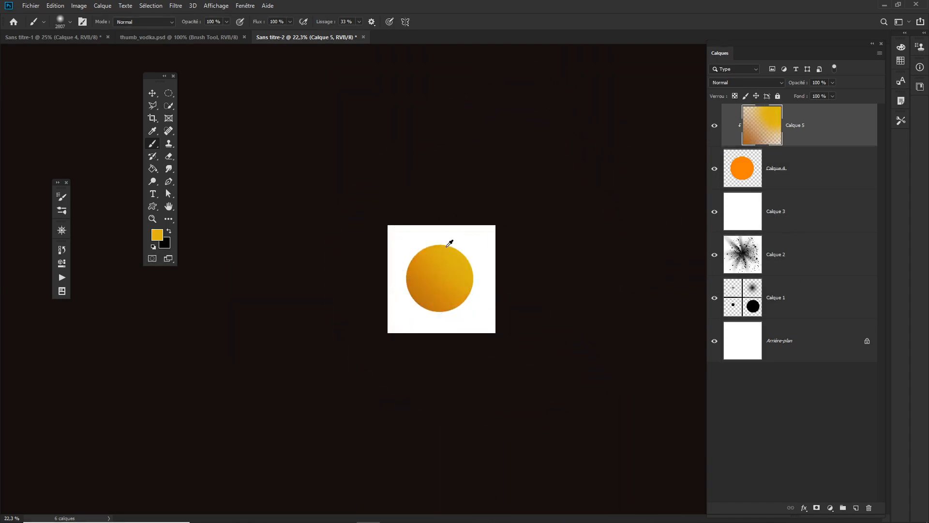
left_click_drag(469, 237, 382, 237)
left_click(471, 249)
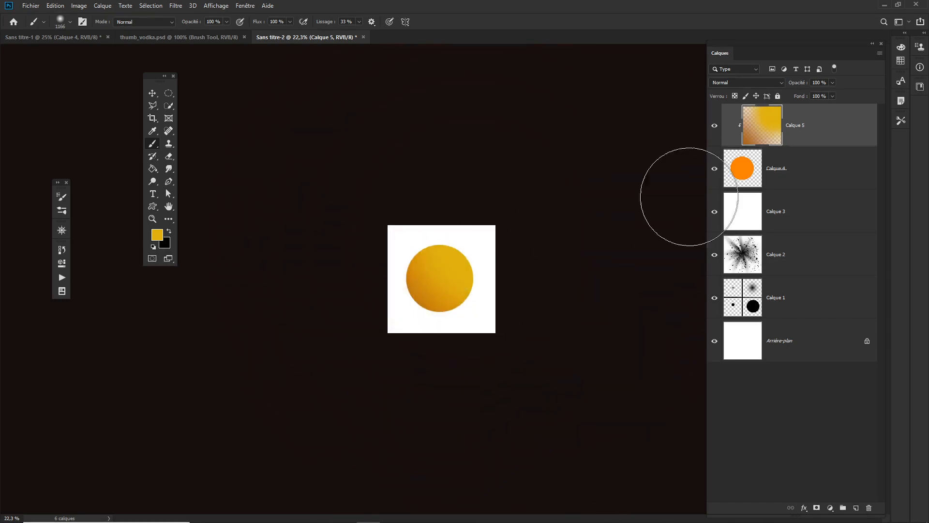
left_click_drag(448, 272, 499, 288)
Step: Sample a darker orange from the circle and paint soft shading along its left edge
left_click(382, 345, "alt")
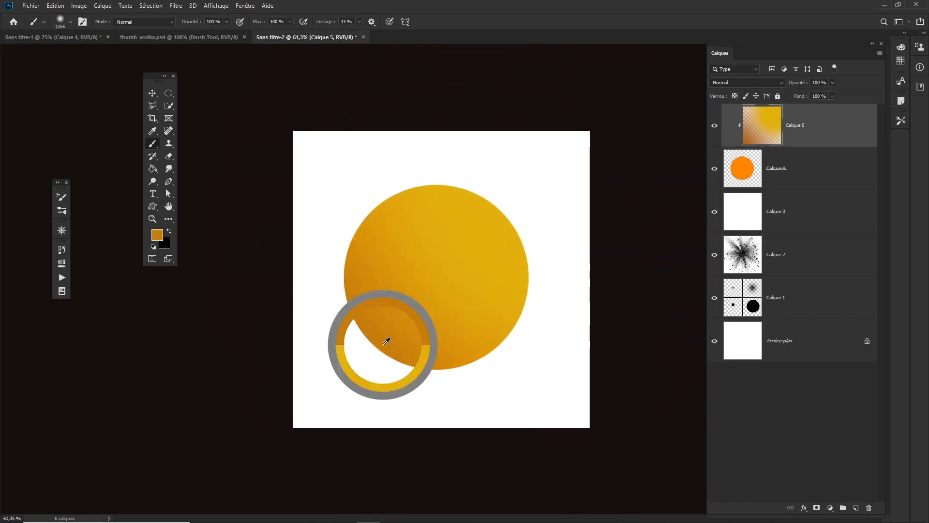
left_click_drag(318, 318, 199, 334)
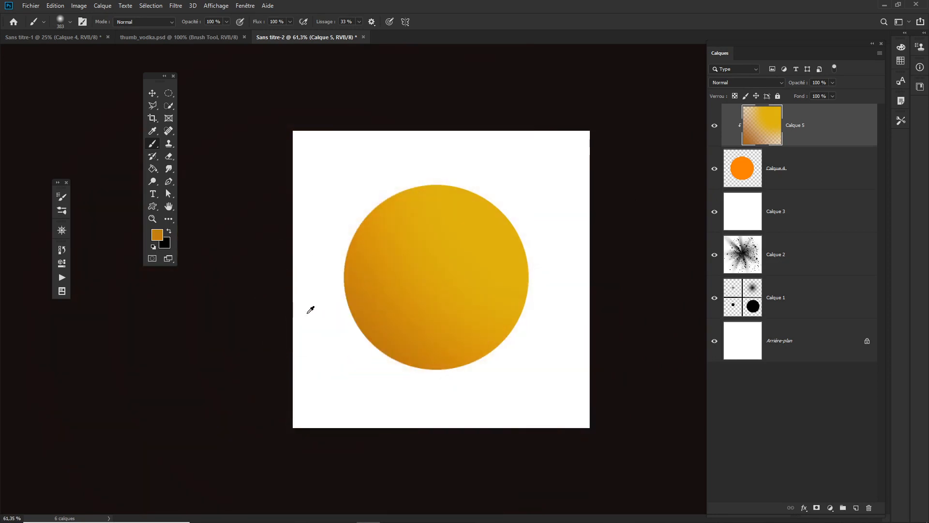
left_click_drag(300, 286, 324, 292)
mouse_move(320, 271)
left_mouse_down()
mouse_move(313, 322)
mouse_move(367, 401)
left_mouse_up()
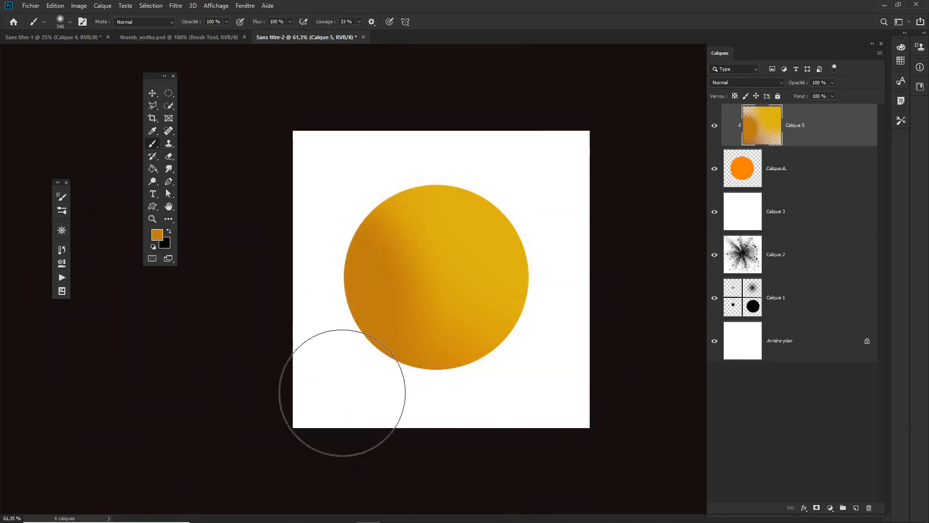
mouse_move(421, 430)
left_mouse_down()
mouse_move(322, 388)
mouse_move(427, 407)
mouse_move(540, 370)
mouse_move(330, 354)
mouse_move(516, 366)
mouse_move(311, 344)
left_mouse_up()
left_click_drag(400, 358, 381, 360)
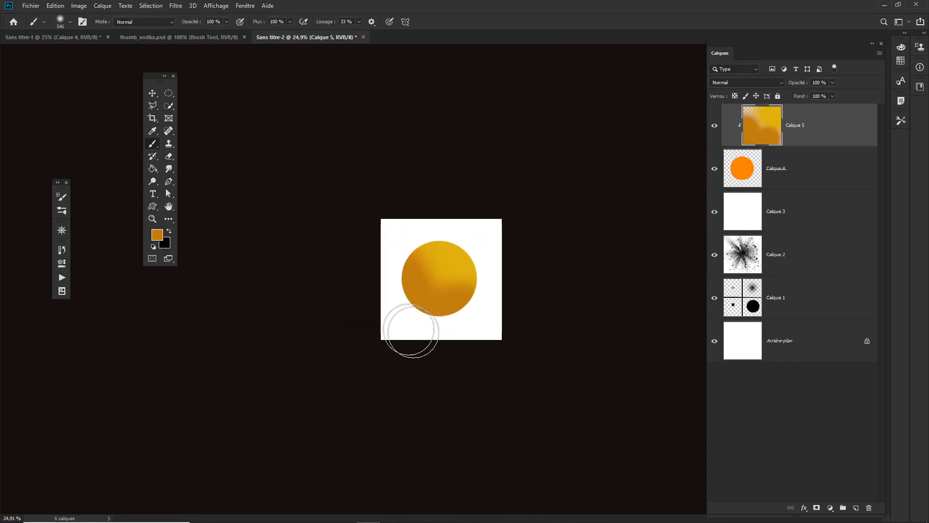
key("ctrl+z")
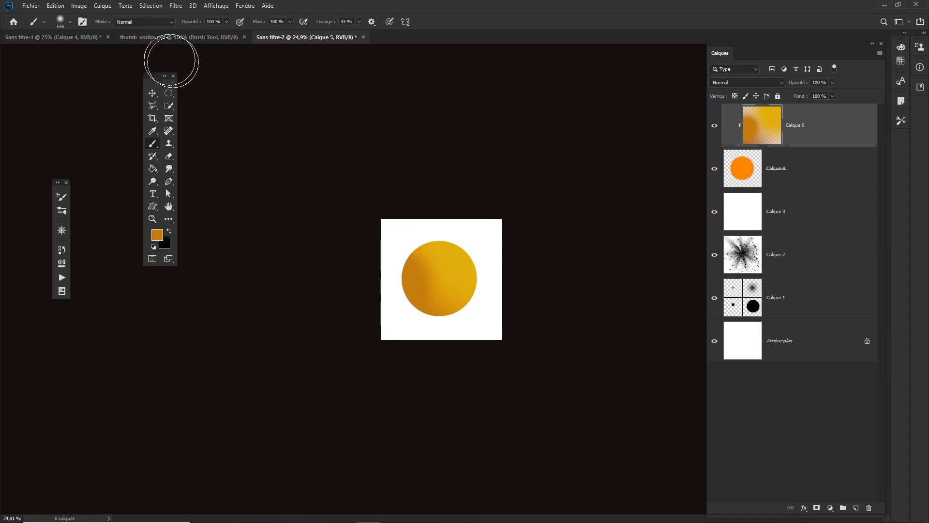
Step: Choose a splatter brush from the presets and stamp dark orange splatter over the circle's right side
left_click(70, 22)
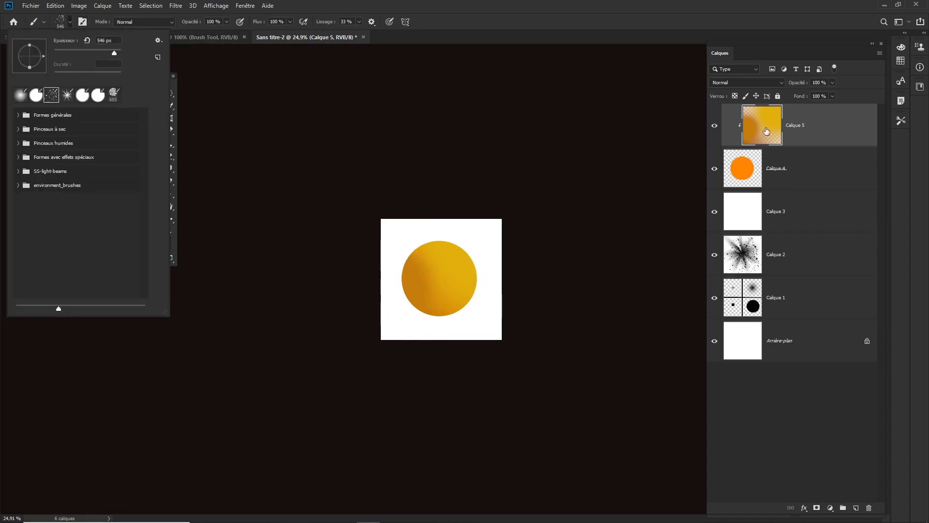
left_click(406, 282, "alt")
mouse_move(450, 269)
left_mouse_down()
mouse_move(479, 274)
mouse_move(450, 270)
mouse_move(409, 297)
left_mouse_up()
left_click(456, 266)
left_click(439, 239)
left_click(394, 229)
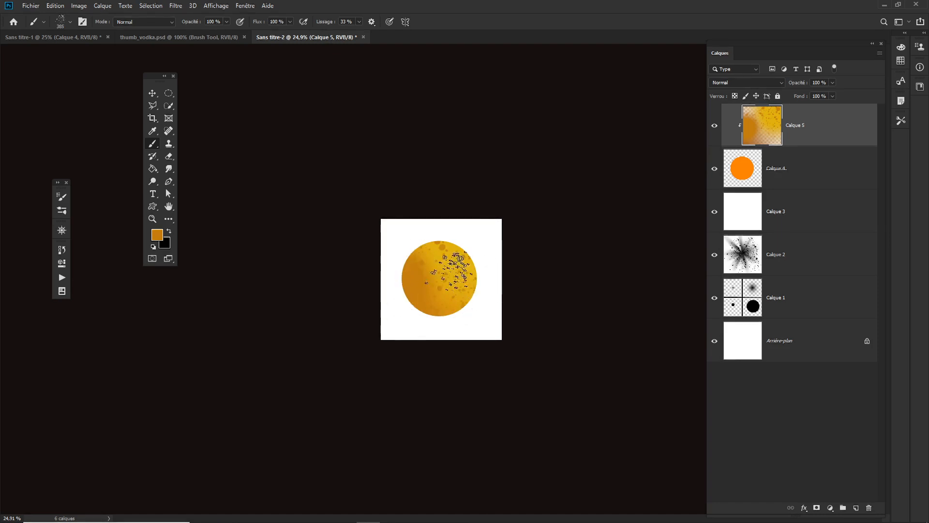
scroll(433, 319, "up", 5)
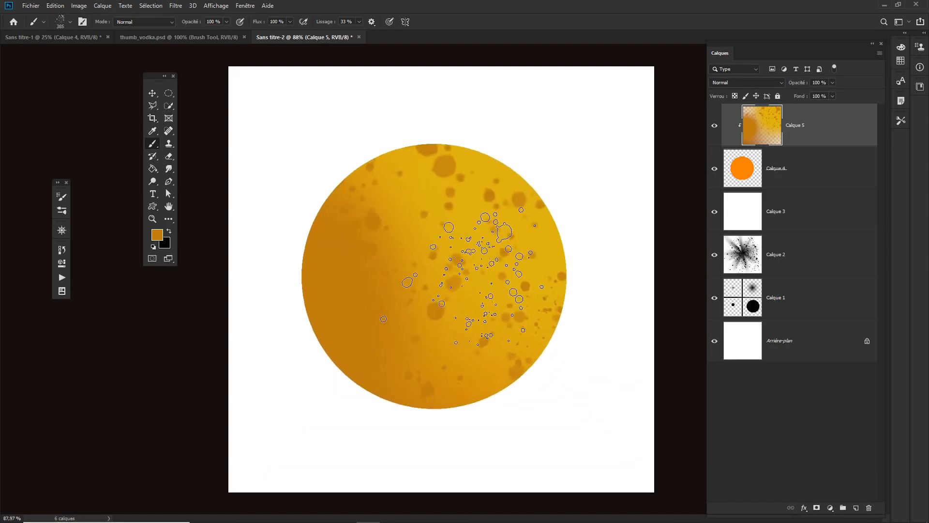